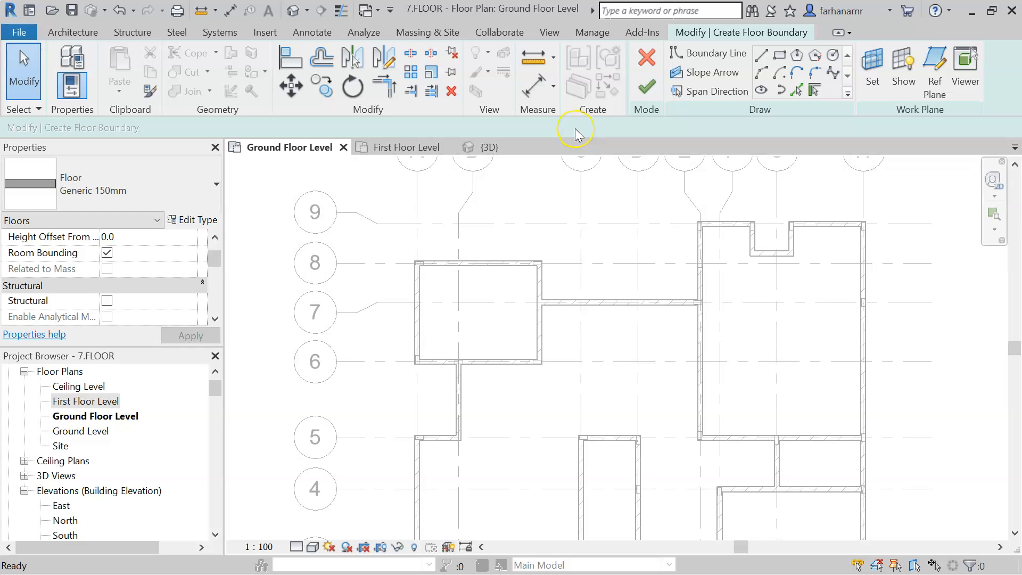
- Use Pick Walls to add floor boundary lines along the top and right walls of the upper-right block
{"action": "middle_click_drag", "start_coordinate": [586, 297], "coordinate": [545, 189]}
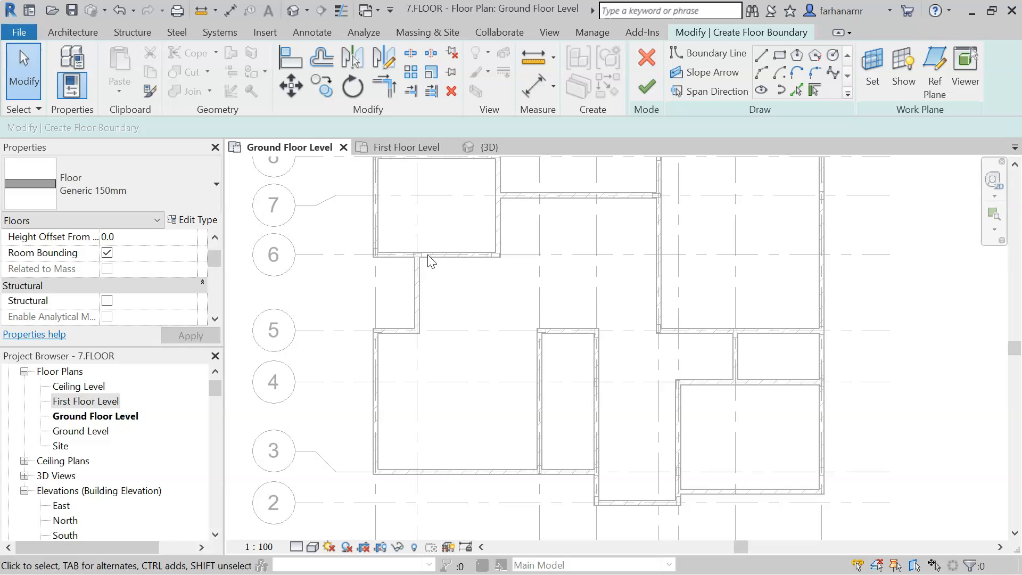
{"action": "left_click", "coordinate": [815, 91]}
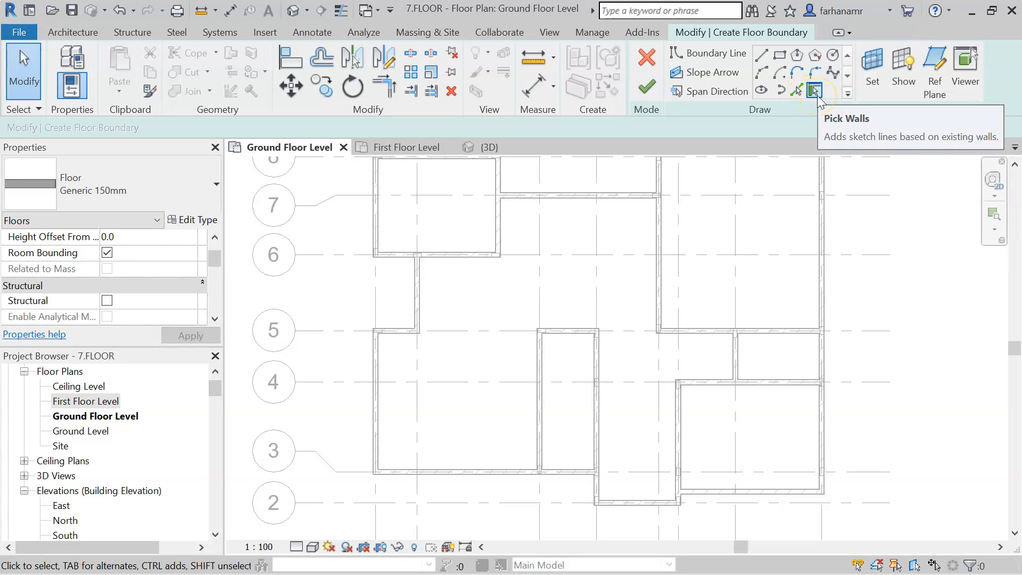
{"action": "left_click", "coordinate": [817, 96]}
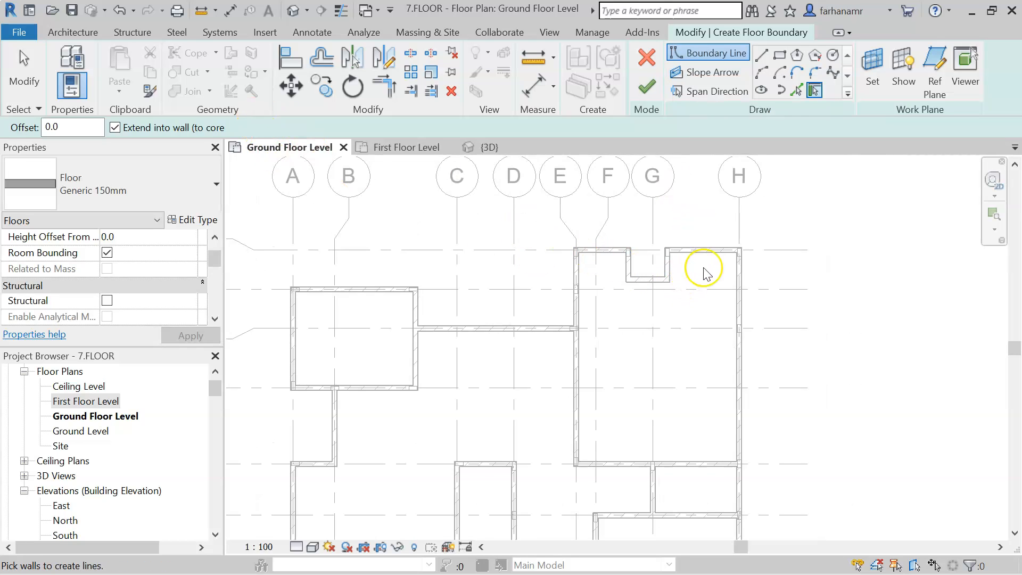
{"action": "scroll", "coordinate": [706, 274], "scroll_direction": "up", "scroll_amount": 4}
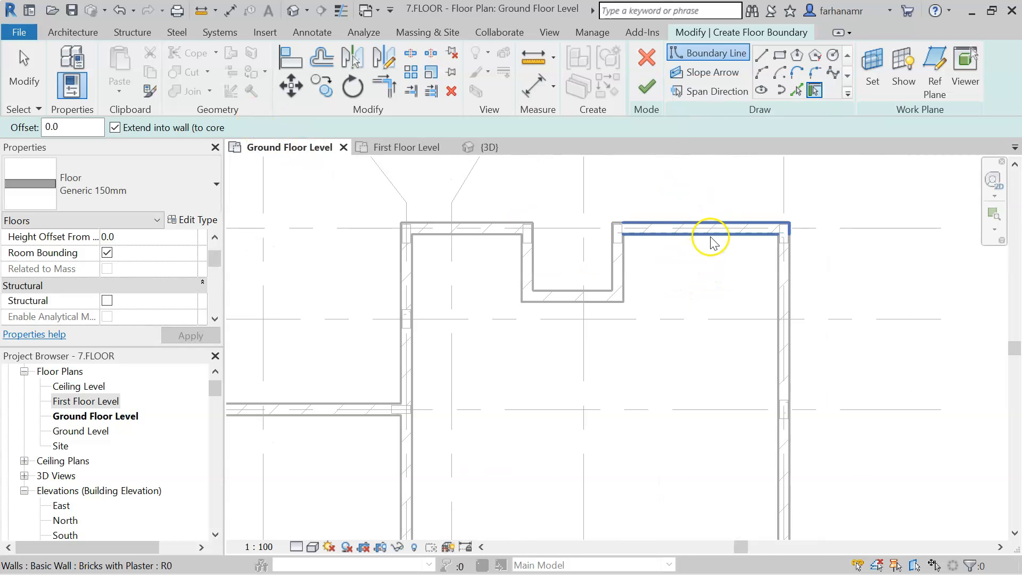
{"action": "left_click", "coordinate": [790, 318]}
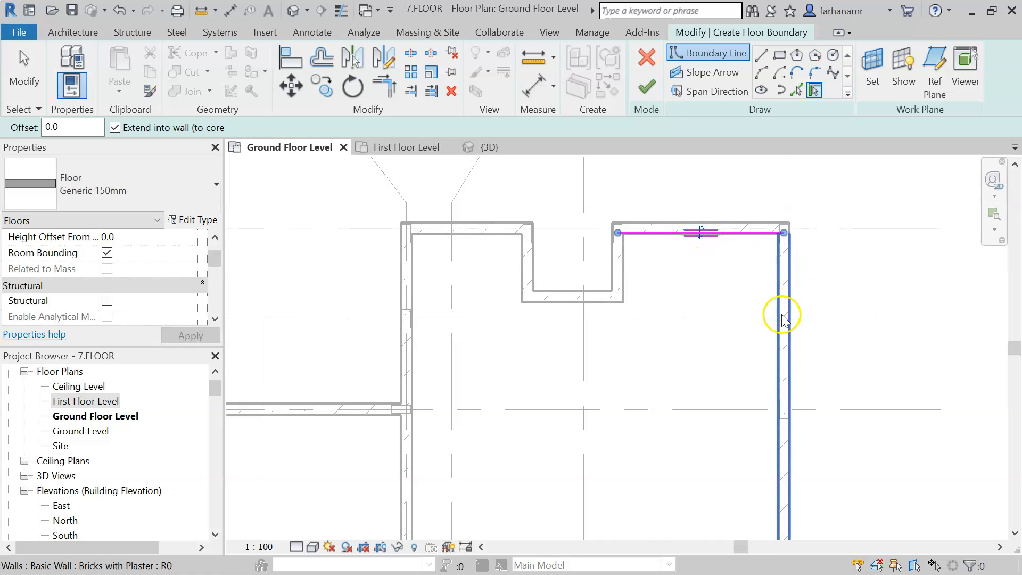
{"action": "scroll", "coordinate": [767, 256], "scroll_direction": "up", "scroll_amount": 3}
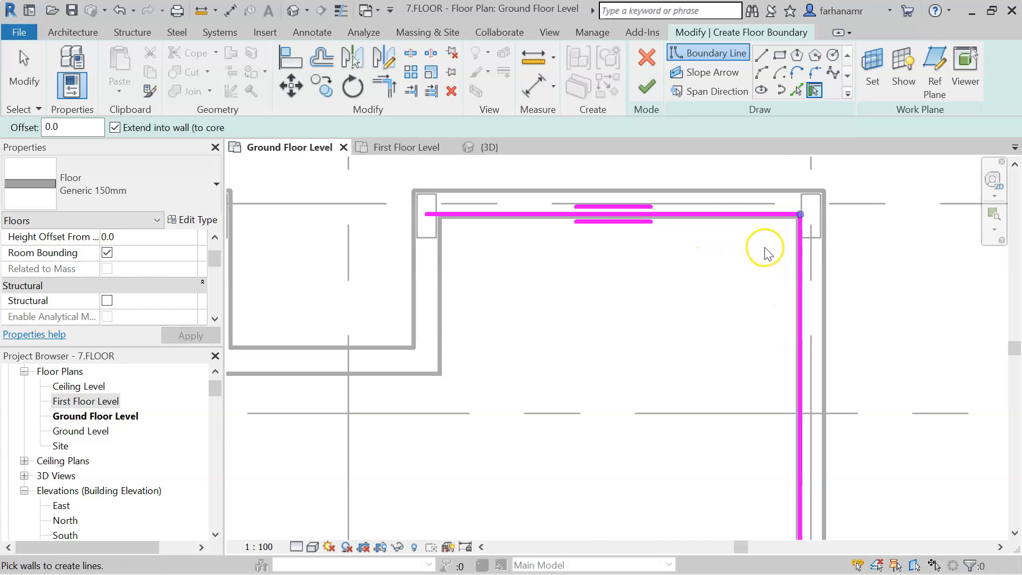
{"action": "left_click", "coordinate": [23, 65]}
{"action": "left_click", "coordinate": [630, 214]}
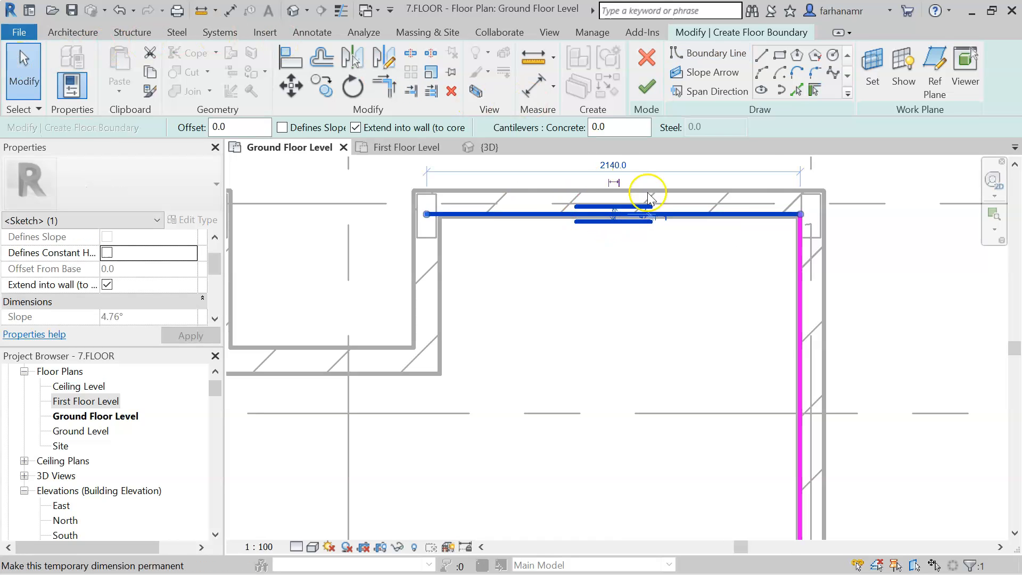
{"action": "scroll", "coordinate": [662, 213], "scroll_direction": "down", "scroll_amount": 2}
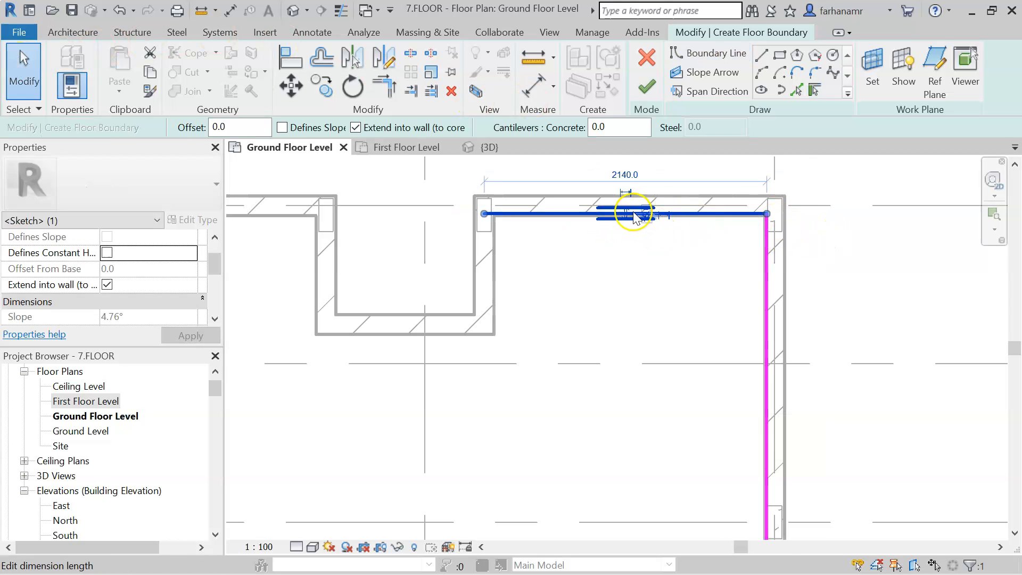
{"action": "scroll", "coordinate": [628, 215], "scroll_direction": "up", "scroll_amount": 3}
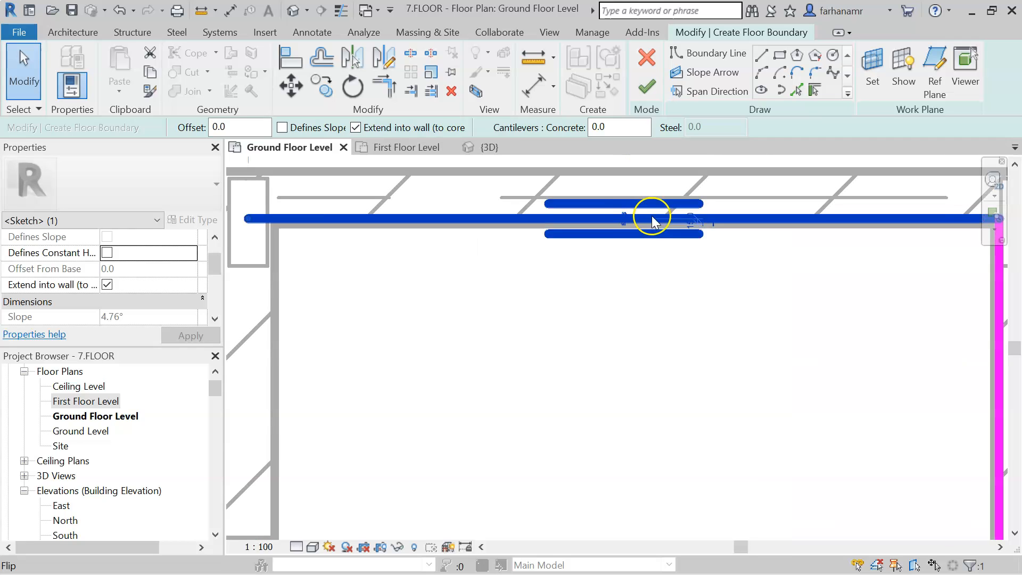
{"action": "left_click", "coordinate": [624, 221]}
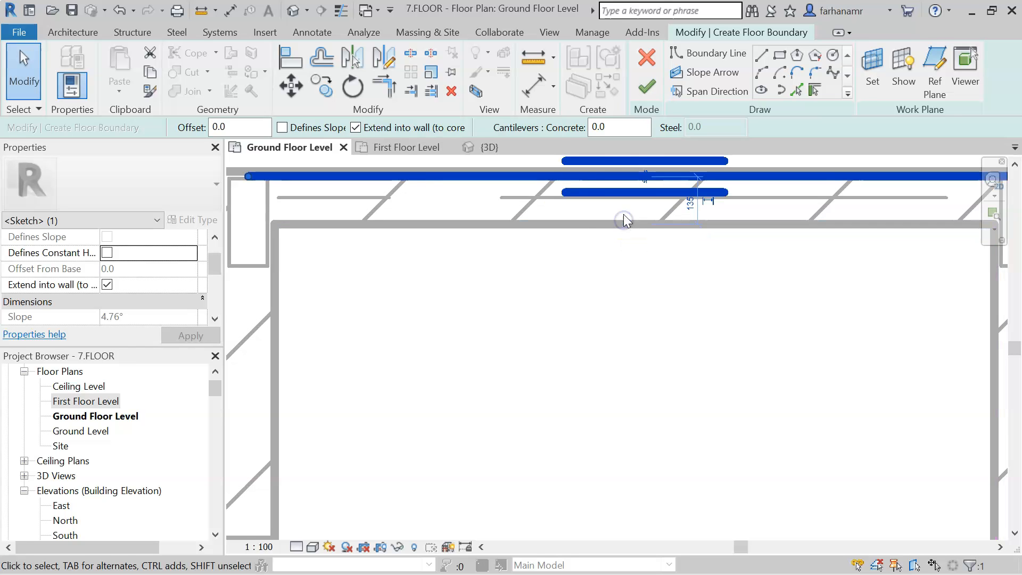
{"action": "scroll", "coordinate": [572, 238], "scroll_direction": "down", "scroll_amount": 2}
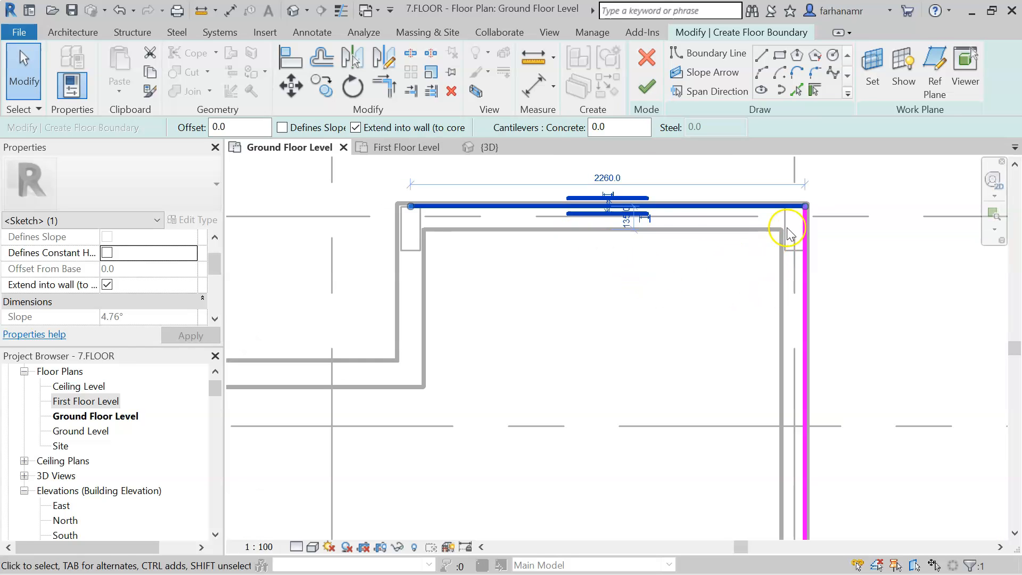
{"action": "left_click", "coordinate": [609, 213]}
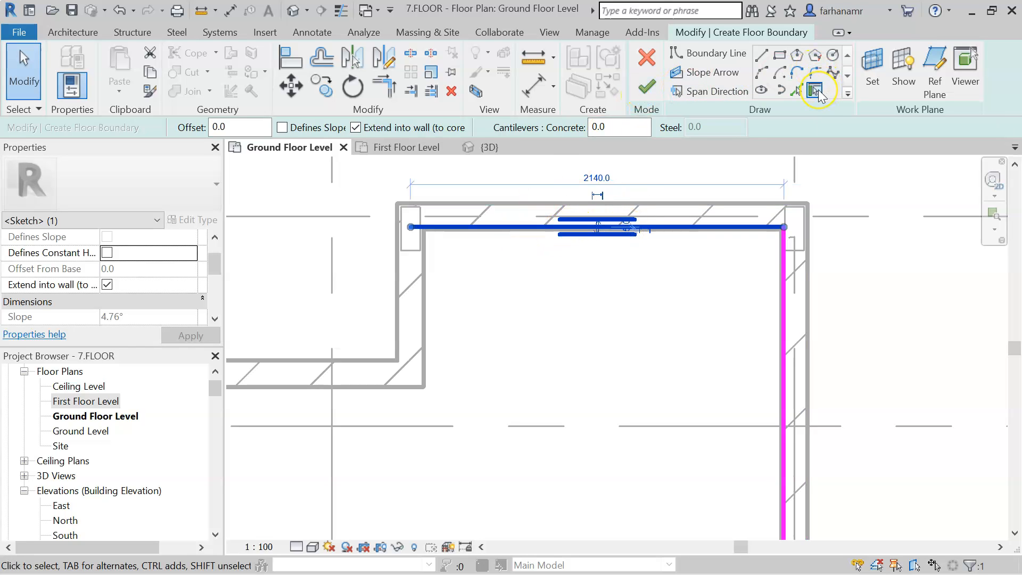
- Pick the exterior walls along the lower and left sides of the building as floor boundary lines
{"action": "left_click", "coordinate": [816, 90]}
{"action": "scroll", "coordinate": [589, 261], "scroll_direction": "down", "scroll_amount": 5}
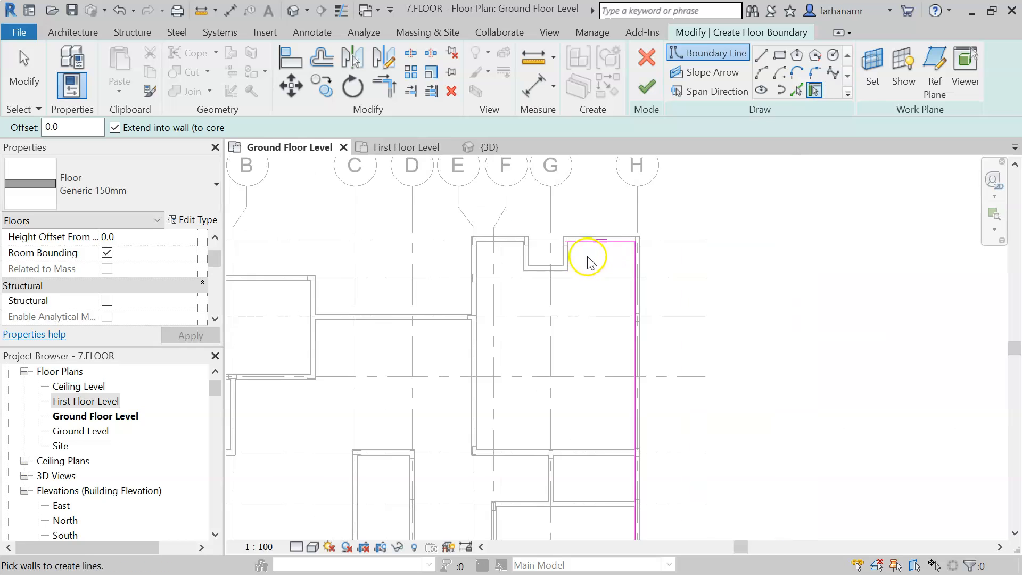
{"action": "middle_click_drag", "start_coordinate": [596, 348], "coordinate": [689, 199]}
{"action": "left_click", "coordinate": [675, 468]}
{"action": "left_click", "coordinate": [557, 474]}
{"action": "left_click", "coordinate": [592, 446]}
{"action": "left_click", "coordinate": [500, 447]}
{"action": "left_click", "coordinate": [504, 465]}
{"action": "left_click", "coordinate": [278, 365]}
{"action": "left_click", "coordinate": [303, 302]}
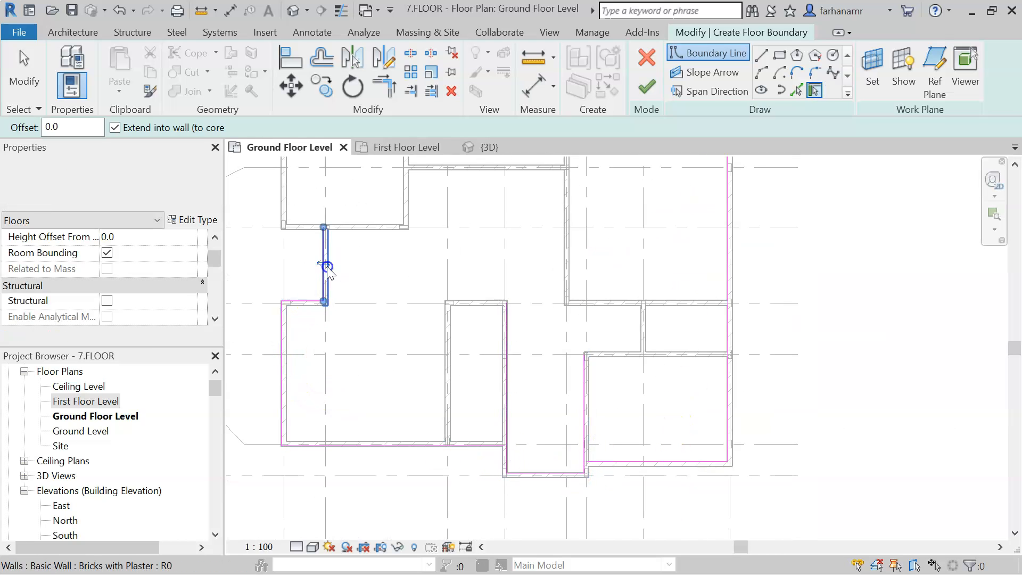
- Pick the remaining exterior walls around the upper-left block and the top notch to complete the outline
{"action": "middle_click_drag", "start_coordinate": [468, 272], "coordinate": [477, 386]}
{"action": "left_click", "coordinate": [311, 339]}
{"action": "left_click", "coordinate": [295, 312]}
{"action": "left_click", "coordinate": [362, 236]}
{"action": "left_click", "coordinate": [452, 281]}
{"action": "left_click", "coordinate": [420, 261]}
{"action": "left_click", "coordinate": [572, 254]}
{"action": "left_click", "coordinate": [607, 206]}
{"action": "left_click", "coordinate": [641, 231]}
{"action": "left_click", "coordinate": [630, 221]}
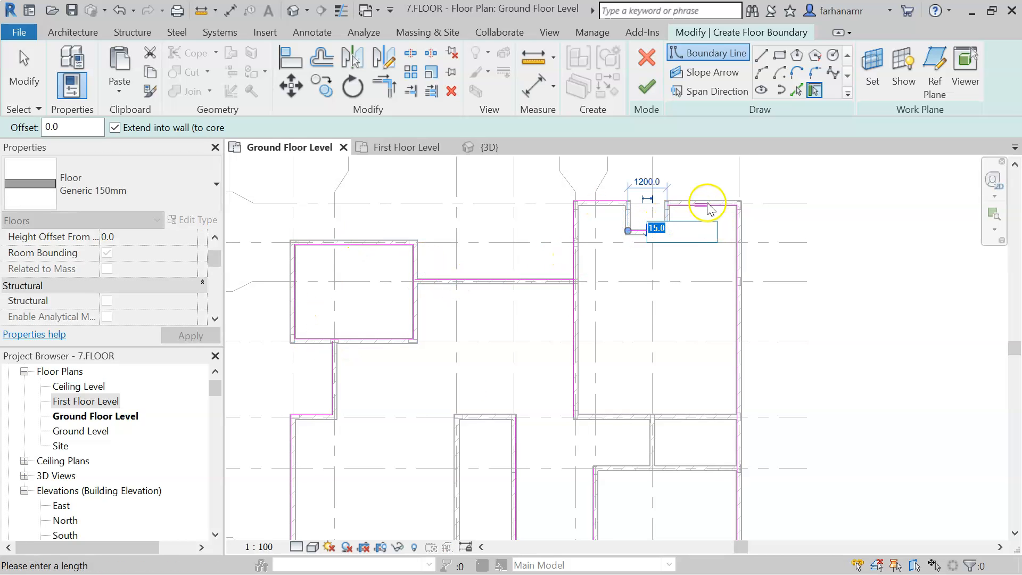
{"action": "scroll", "coordinate": [706, 205], "scroll_direction": "up", "scroll_amount": 3}
{"action": "scroll", "coordinate": [713, 200], "scroll_direction": "down", "scroll_amount": 4}
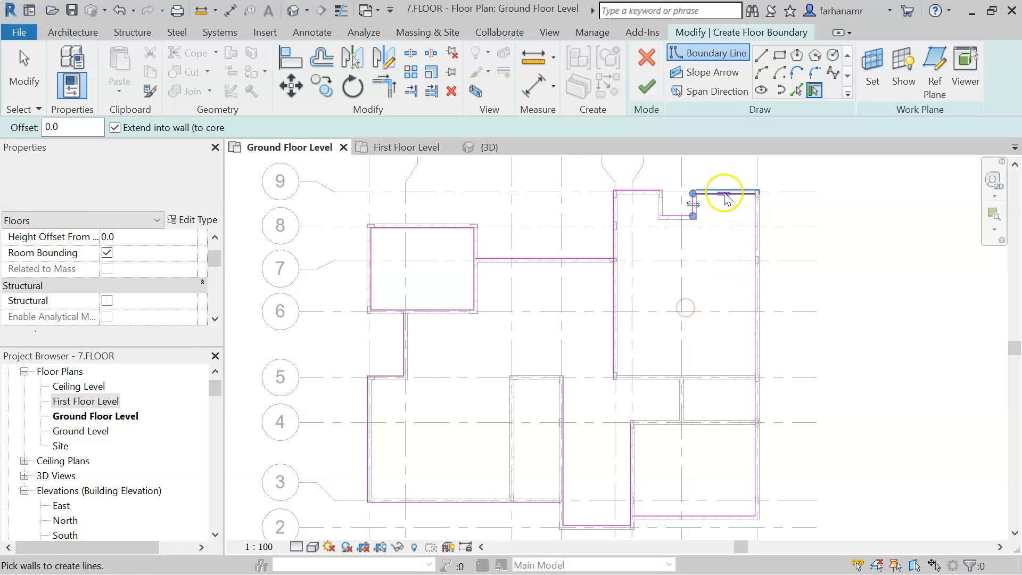
- Trim/Extend to Corner the boundary lines meeting at the lower-right corners of the outline
{"action": "left_click", "coordinate": [378, 95]}
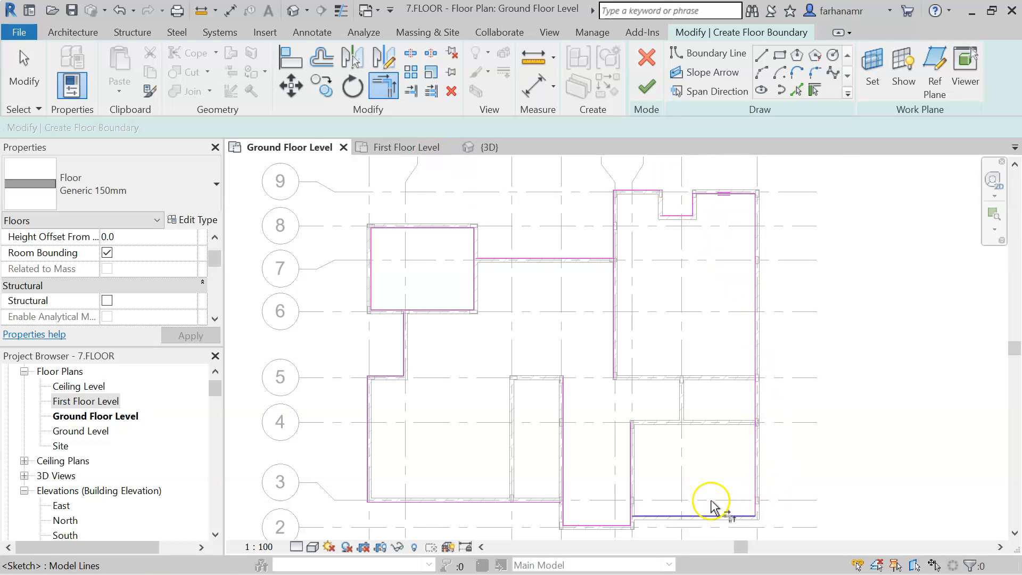
{"action": "scroll", "coordinate": [713, 506], "scroll_direction": "up", "scroll_amount": 6}
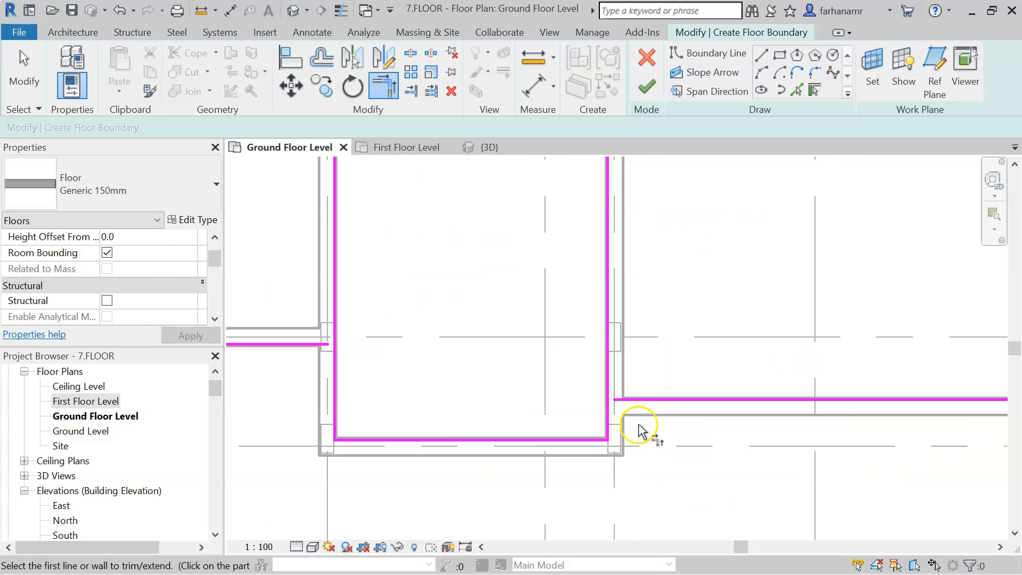
{"action": "scroll", "coordinate": [640, 425], "scroll_direction": "up", "scroll_amount": 2}
{"action": "left_click", "coordinate": [614, 390]}
{"action": "left_click", "coordinate": [598, 412]}
{"action": "middle_click_drag", "start_coordinate": [498, 433], "coordinate": [787, 432]}
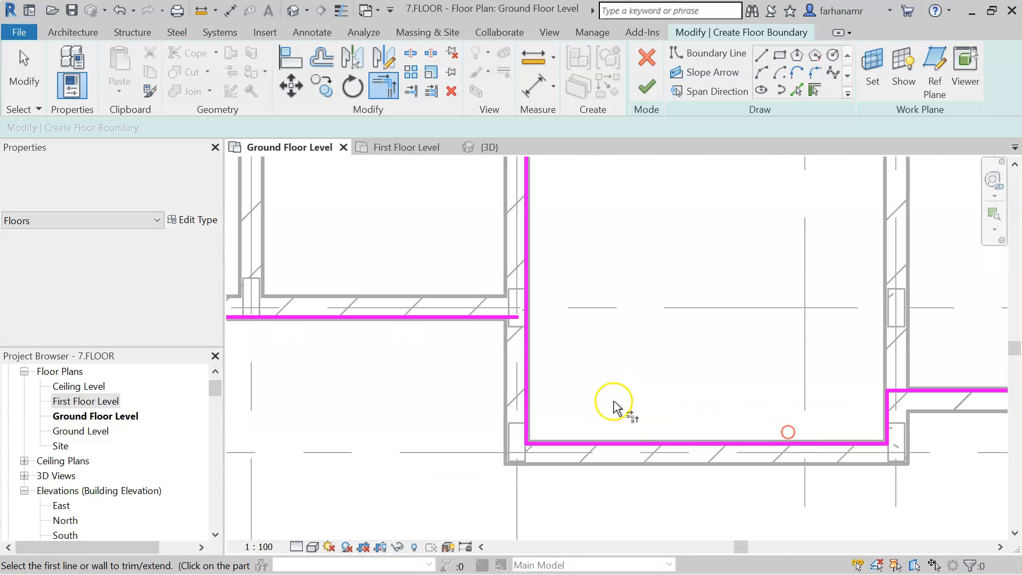
{"action": "middle_click_drag", "start_coordinate": [614, 398], "coordinate": [678, 500]}
{"action": "left_click", "coordinate": [561, 420]}
{"action": "left_click", "coordinate": [589, 444]}
- Trim/Extend to Corner the remaining boundary line intersections around the outline and the top notch
{"action": "middle_click_drag", "start_coordinate": [479, 349], "coordinate": [799, 350]}
{"action": "middle_click_drag", "start_coordinate": [469, 349], "coordinate": [793, 351]}
{"action": "scroll", "coordinate": [745, 351], "scroll_direction": "down", "scroll_amount": 3}
{"action": "mouse_move", "coordinate": [564, 296]}
{"action": "middle_mouse_down"}
{"action": "mouse_move", "coordinate": [637, 314]}
{"action": "mouse_move", "coordinate": [586, 479]}
{"action": "middle_mouse_up"}
{"action": "mouse_move", "coordinate": [698, 197]}
{"action": "middle_mouse_down"}
{"action": "mouse_move", "coordinate": [662, 306]}
{"action": "mouse_move", "coordinate": [591, 344]}
{"action": "middle_mouse_up"}
{"action": "left_click", "coordinate": [439, 402]}
{"action": "left_click", "coordinate": [451, 417]}
{"action": "left_click", "coordinate": [615, 245]}
{"action": "left_click", "coordinate": [636, 282]}
{"action": "middle_click_drag", "start_coordinate": [768, 270], "coordinate": [477, 328]}
{"action": "left_click", "coordinate": [569, 353]}
{"action": "left_click", "coordinate": [599, 336]}
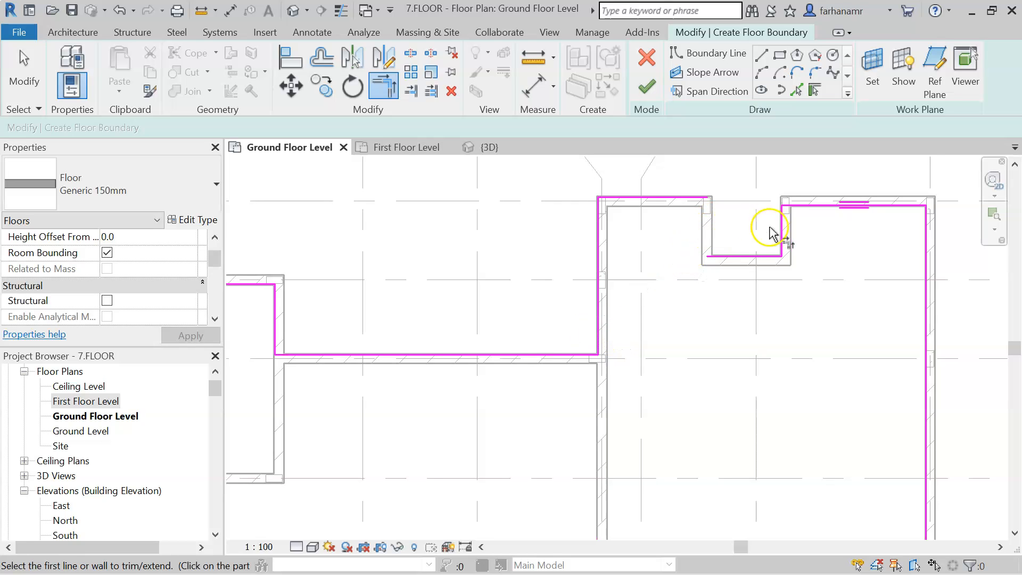
{"action": "left_click", "coordinate": [782, 223]}
{"action": "left_click", "coordinate": [809, 205]}
{"action": "scroll", "coordinate": [794, 242], "scroll_direction": "up", "scroll_amount": 4}
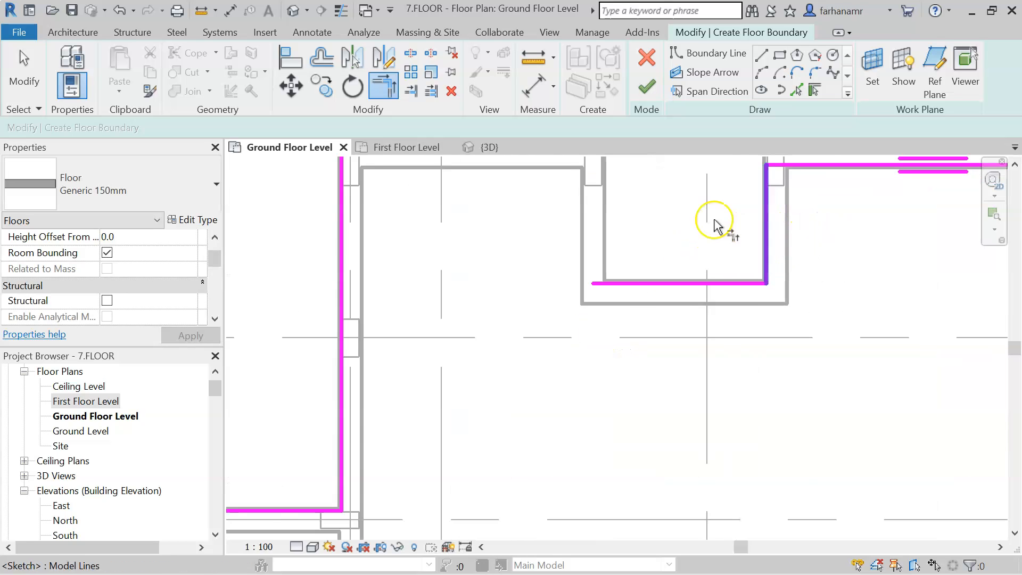
- Pick the notch's left wall to add its missing boundary line
{"action": "left_click", "coordinate": [814, 91]}
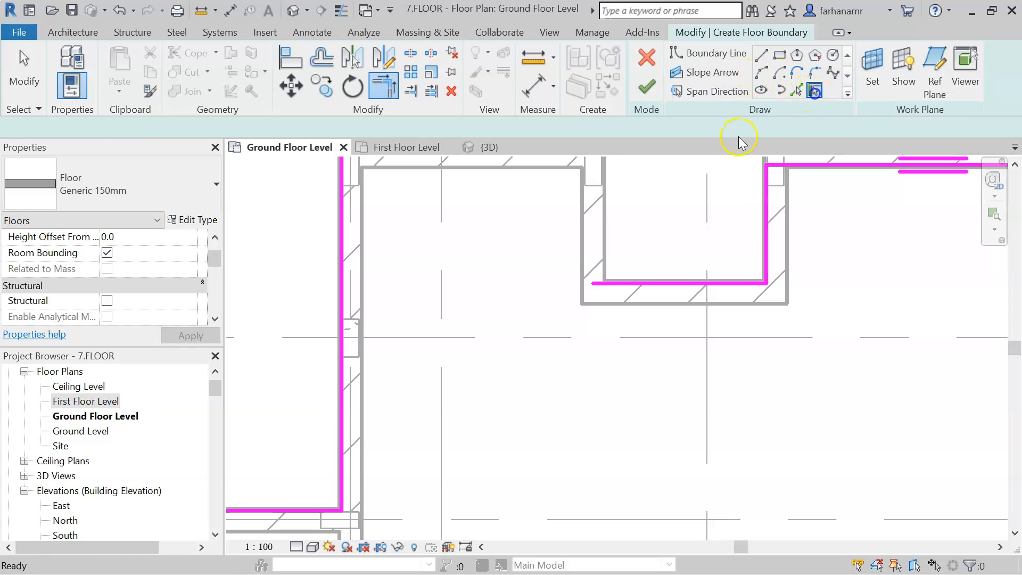
{"action": "left_click", "coordinate": [598, 210]}
{"action": "left_click", "coordinate": [41, 76]}
- Adjust the endpoints of the notch boundary lines so they meet at the corner
{"action": "scroll", "coordinate": [673, 358], "scroll_direction": "down", "scroll_amount": 2}
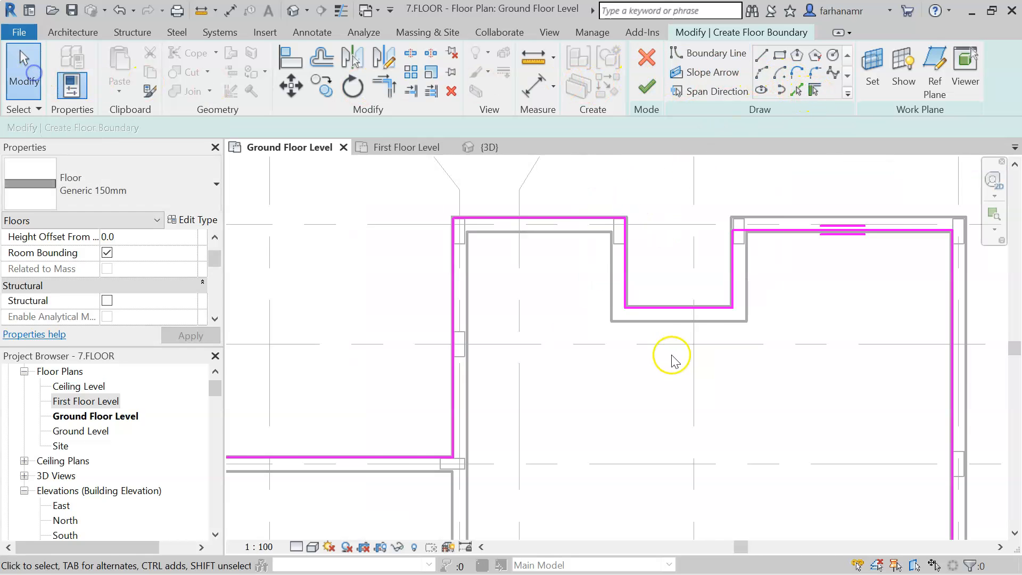
{"action": "middle_click_drag", "start_coordinate": [673, 358], "coordinate": [632, 306]}
{"action": "left_click", "coordinate": [694, 255]}
{"action": "left_click", "coordinate": [614, 203]}
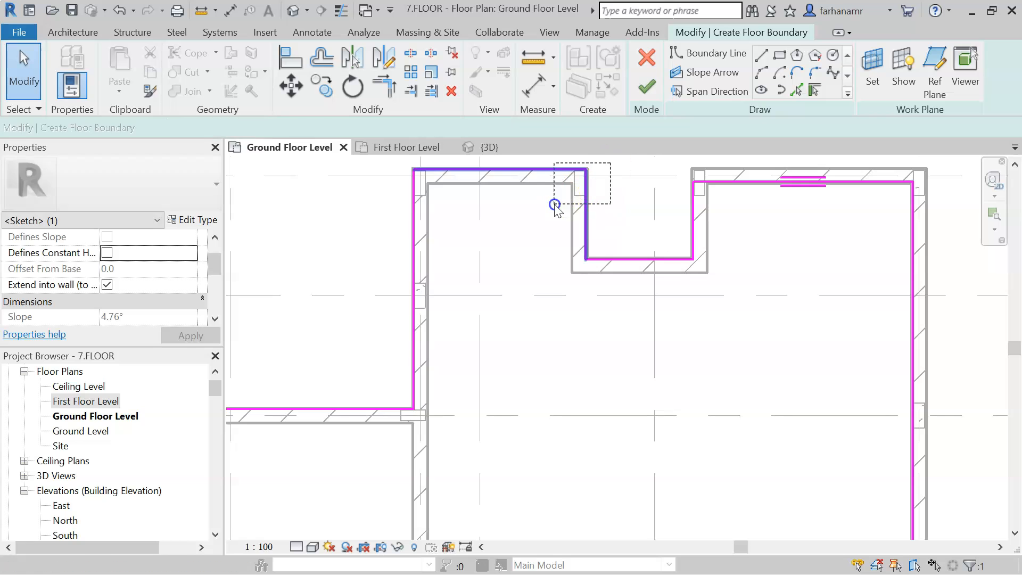
{"action": "left_click", "coordinate": [586, 213]}
{"action": "left_click", "coordinate": [587, 210]}
{"action": "scroll", "coordinate": [798, 243], "scroll_direction": "down", "scroll_amount": 2}
{"action": "middle_click_drag", "start_coordinate": [720, 296], "coordinate": [789, 234]}
{"action": "left_click", "coordinate": [595, 210]}
{"action": "left_click", "coordinate": [599, 210]}
{"action": "middle_click_drag", "start_coordinate": [551, 272], "coordinate": [750, 379]}
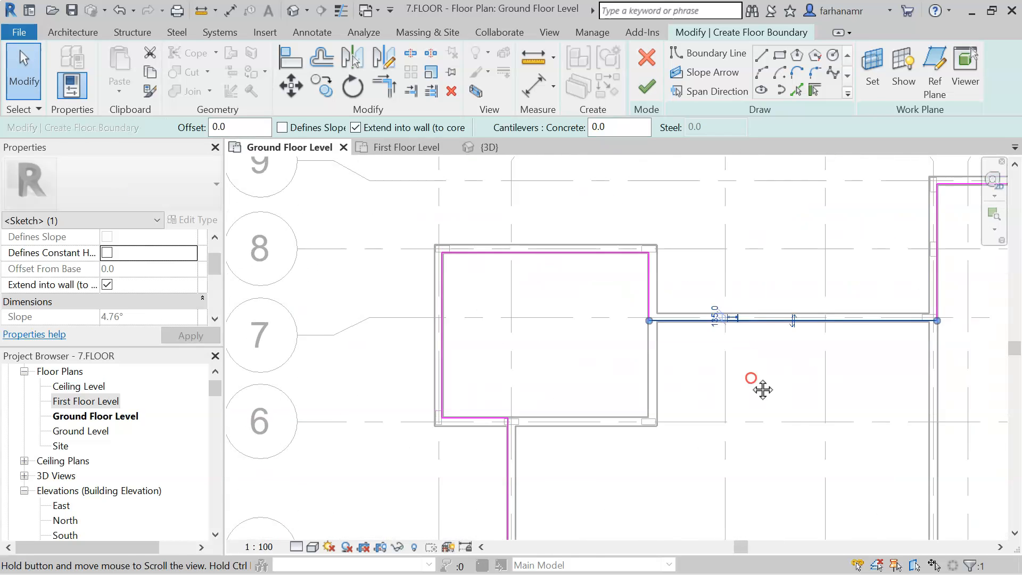
- Review the boundary lines around the sketch and finish edit mode to create the floor
{"action": "middle_click_drag", "start_coordinate": [683, 532], "coordinate": [696, 408]}
{"action": "left_click", "coordinate": [451, 413]}
{"action": "middle_click_drag", "start_coordinate": [572, 472], "coordinate": [604, 353]}
{"action": "left_click", "coordinate": [484, 371]}
{"action": "middle_click_drag", "start_coordinate": [618, 397], "coordinate": [325, 340]}
{"action": "middle_click_drag", "start_coordinate": [698, 403], "coordinate": [585, 511]}
{"action": "middle_click_drag", "start_coordinate": [768, 328], "coordinate": [694, 527]}
{"action": "middle_click_drag", "start_coordinate": [679, 258], "coordinate": [781, 373]}
{"action": "scroll", "coordinate": [782, 340], "scroll_direction": "down", "scroll_amount": 2}
{"action": "middle_click_drag", "start_coordinate": [620, 376], "coordinate": [678, 255]}
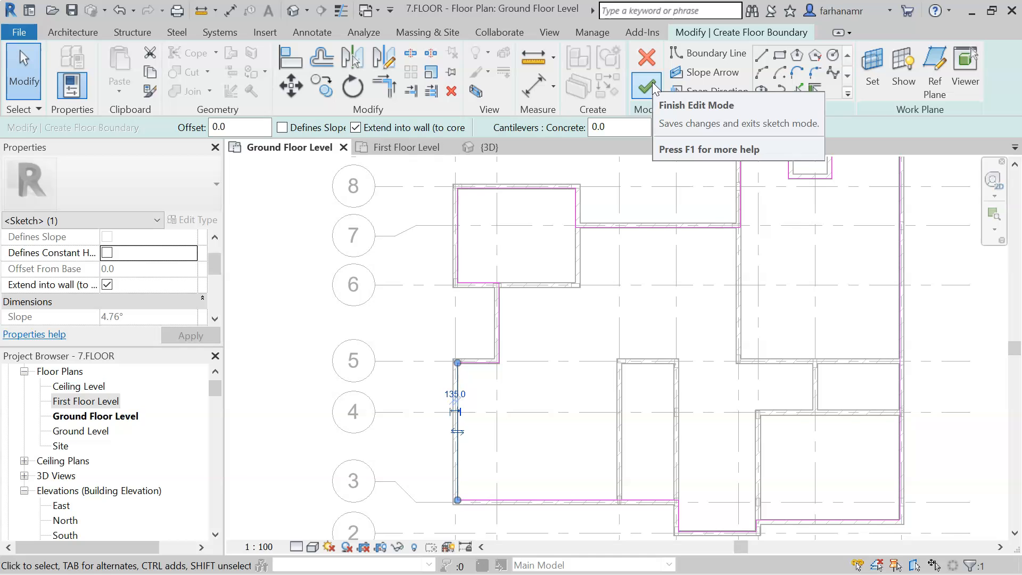
{"action": "left_click", "coordinate": [652, 82]}
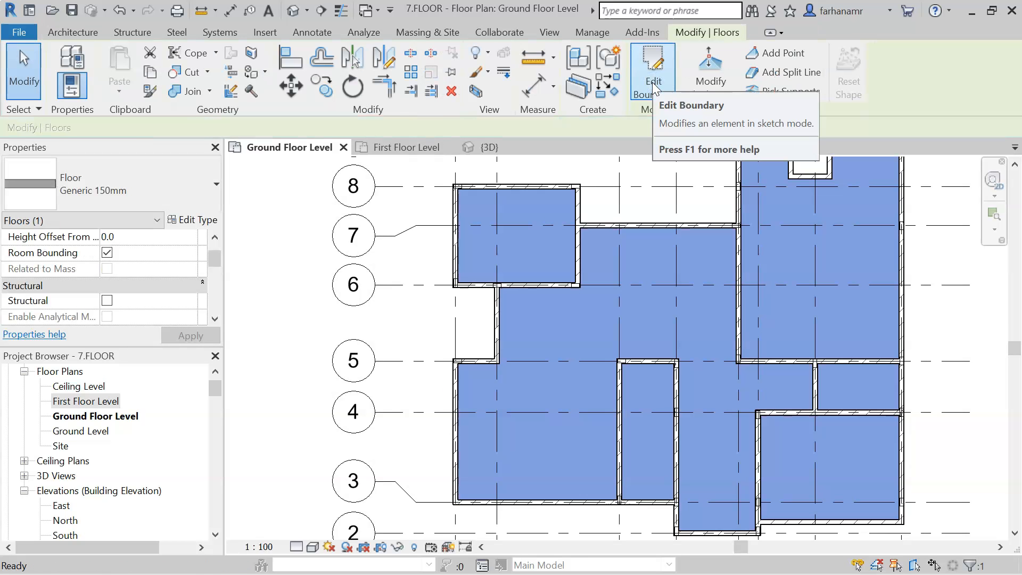
- Inspect the new floor in the 3D view and return to the ground floor plan
{"action": "left_click", "coordinate": [264, 295]}
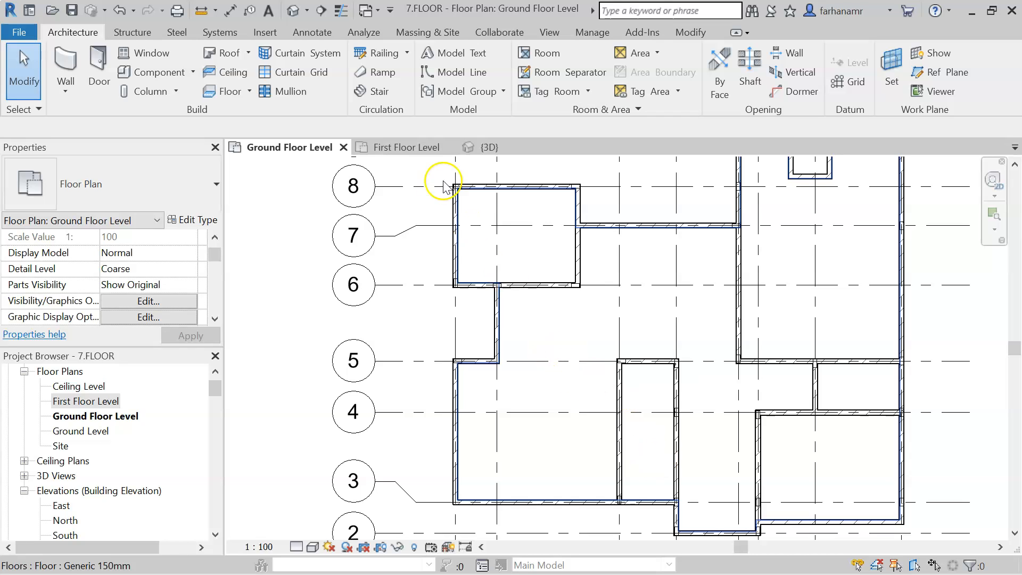
{"action": "left_click", "coordinate": [487, 147]}
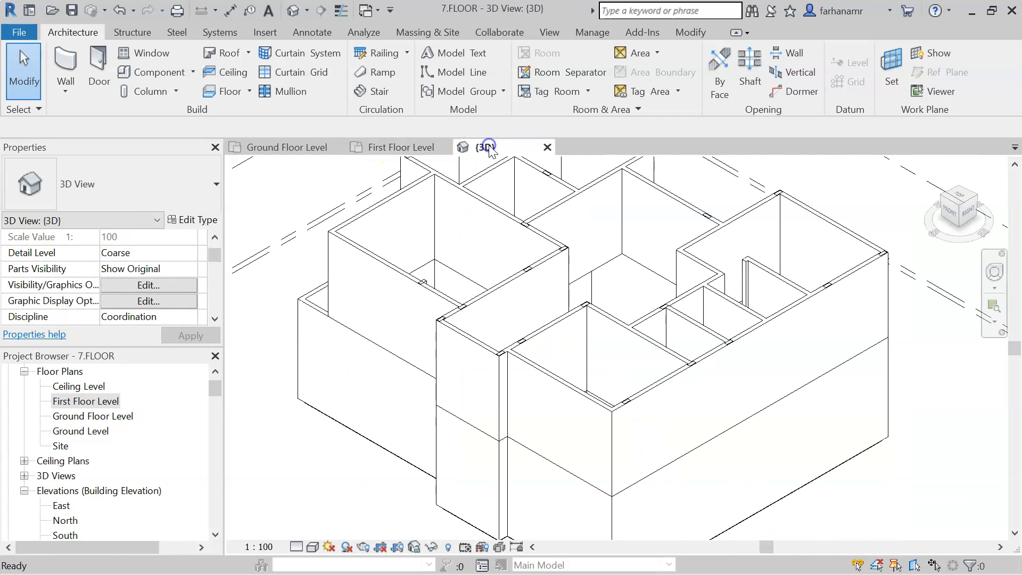
{"action": "middle_click_drag", "start_coordinate": [640, 313], "coordinate": [646, 366], "text": "shift"}
{"action": "left_click", "coordinate": [607, 308]}
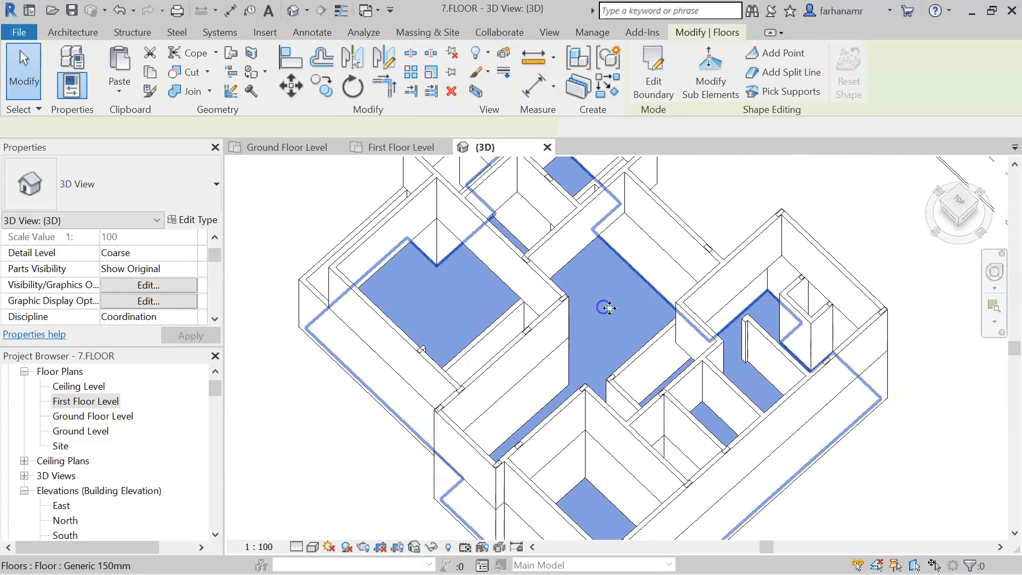
{"action": "scroll", "coordinate": [609, 315], "scroll_direction": "up", "scroll_amount": 2}
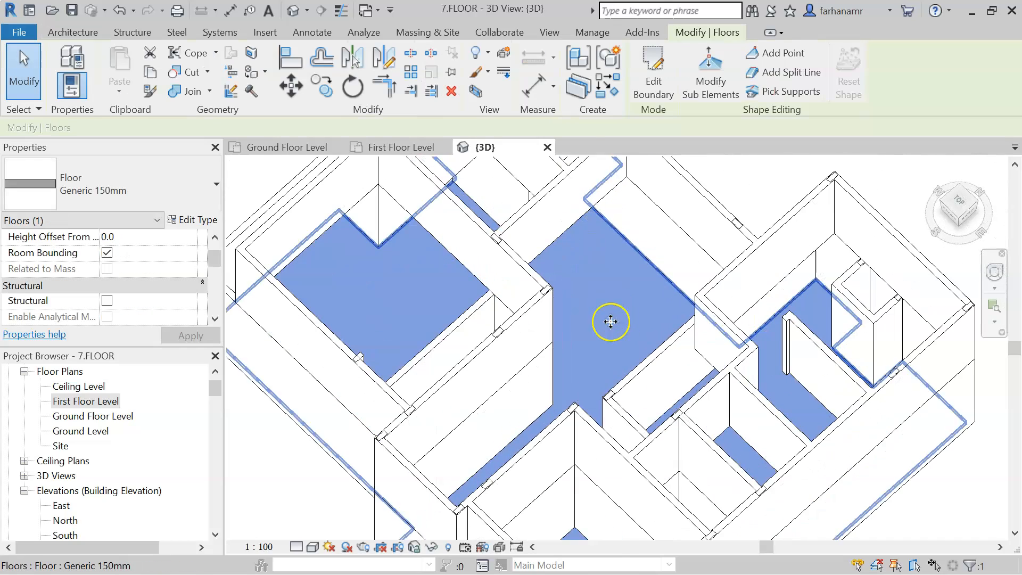
{"action": "left_click", "coordinate": [271, 149]}
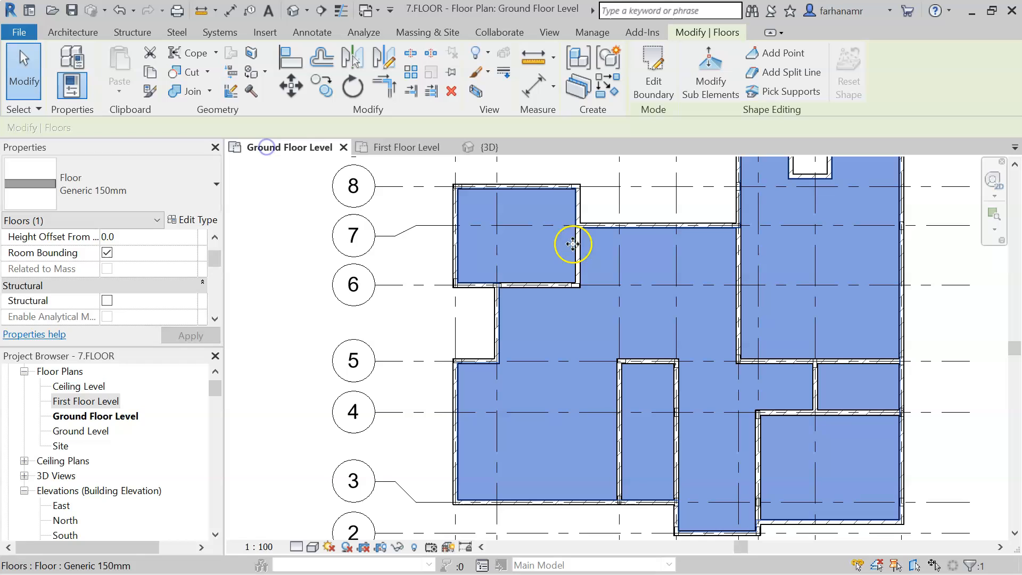
- Turn off selecting elements by face
{"action": "left_click", "coordinate": [647, 226]}
{"action": "left_click", "coordinate": [648, 261]}
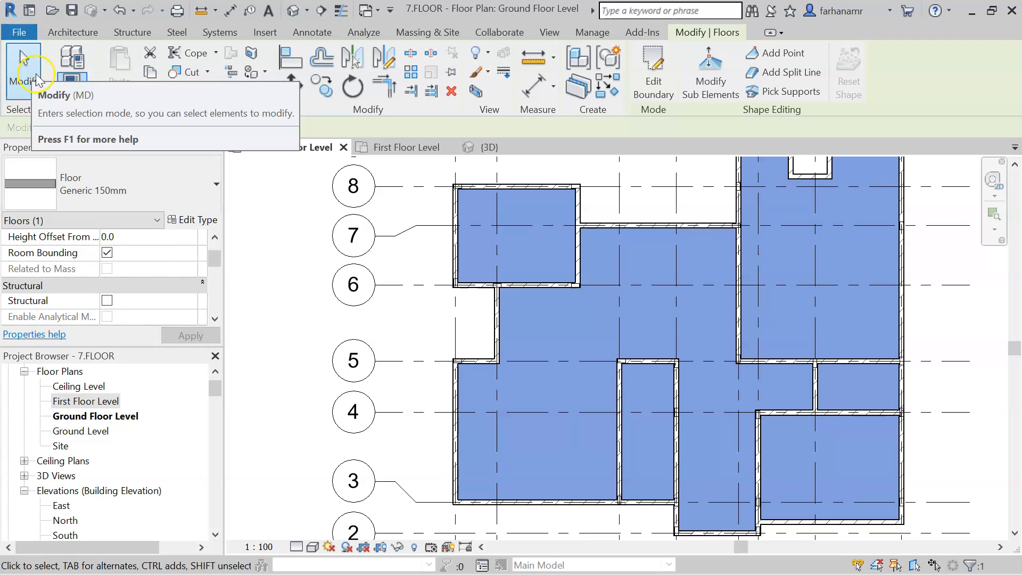
{"action": "left_click", "coordinate": [23, 109]}
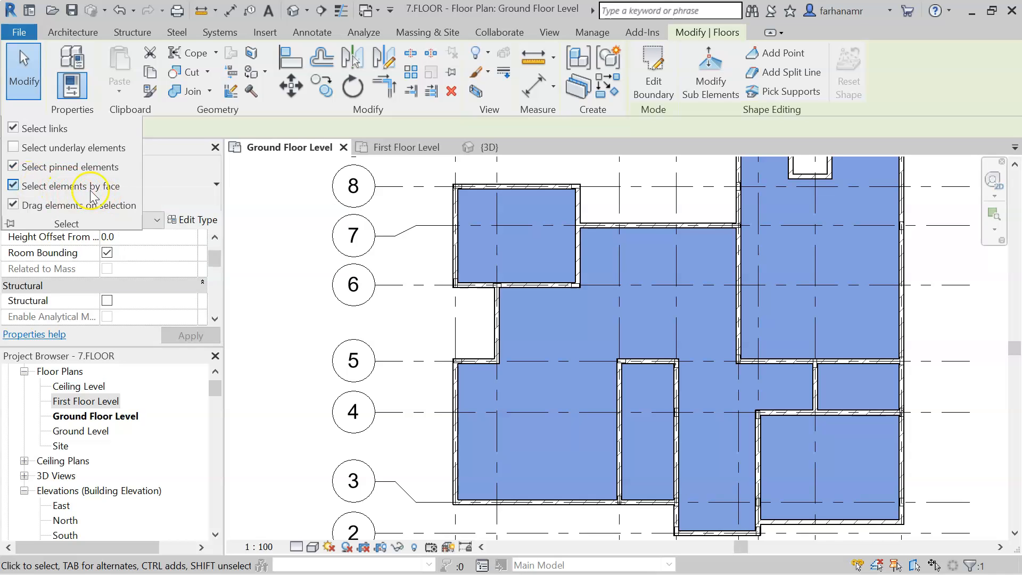
{"action": "left_click", "coordinate": [55, 187]}
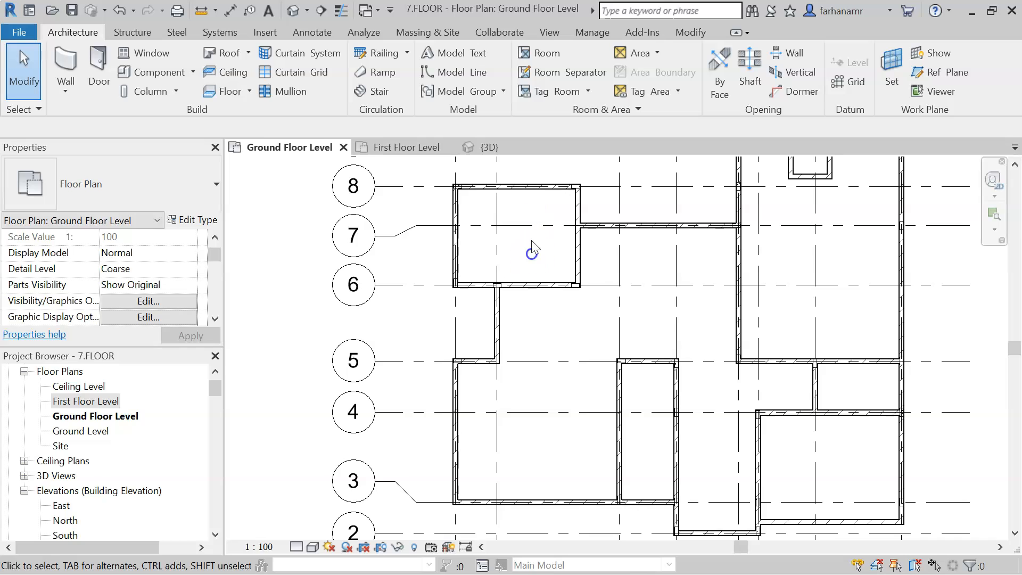
- Select the ground floor slab to check its extent, then clear the selection
{"action": "left_click", "coordinate": [550, 198]}
{"action": "left_click", "coordinate": [548, 216]}
{"action": "key", "text": "Tab"}
{"action": "key", "text": "Tab"}
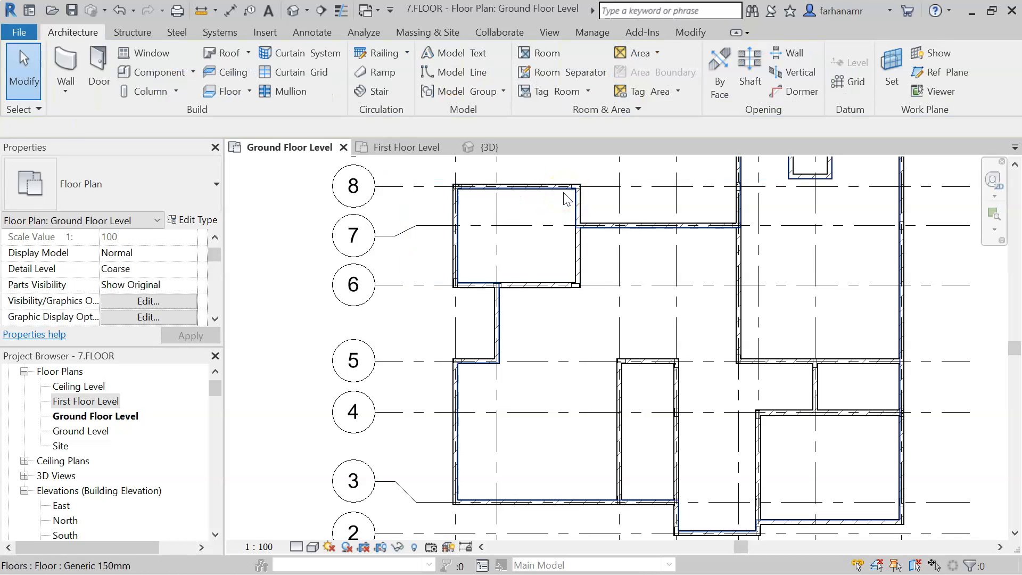
{"action": "left_click", "coordinate": [564, 197]}
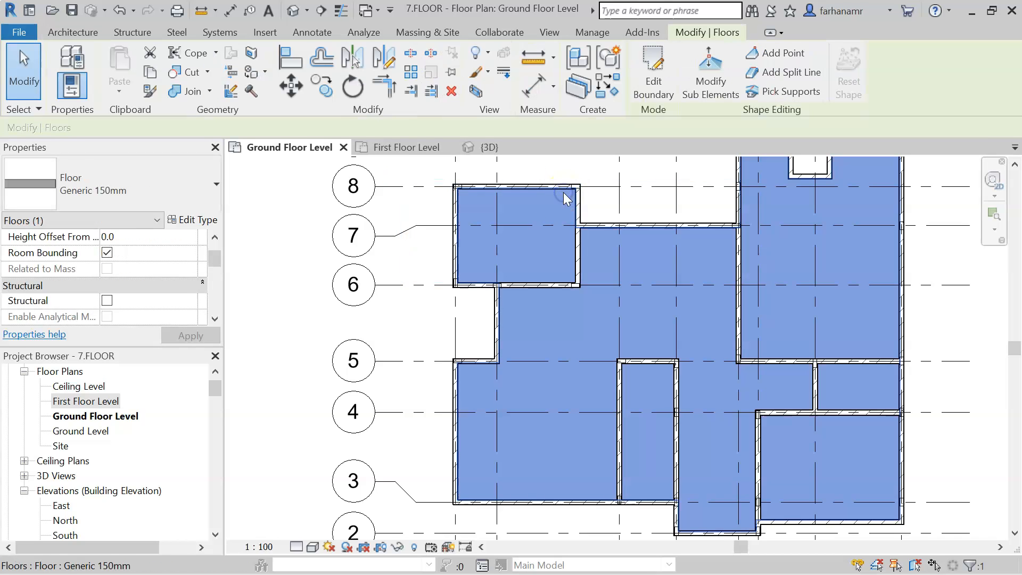
{"action": "left_click", "coordinate": [29, 108]}
{"action": "left_click", "coordinate": [303, 256]}
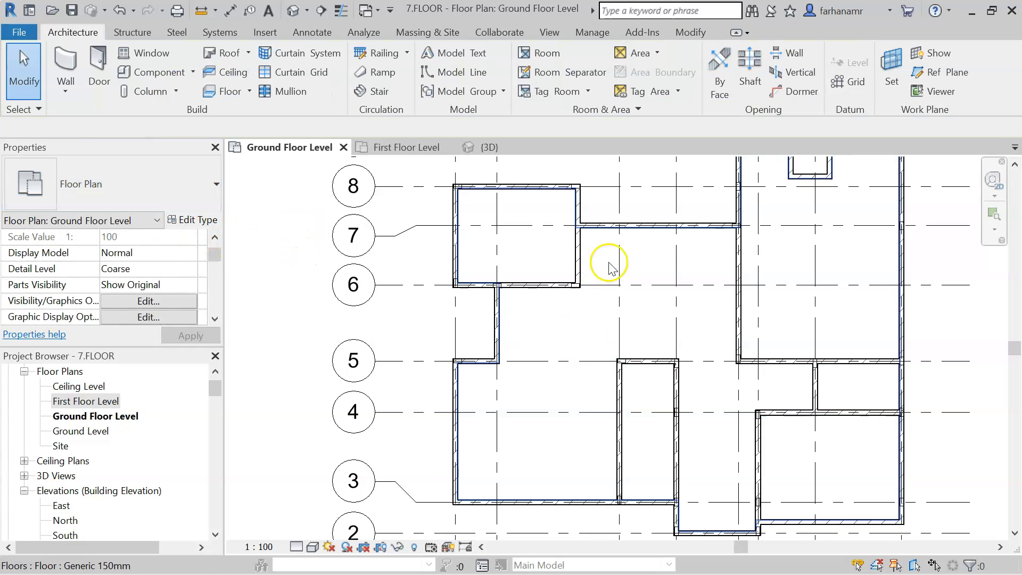
- On the First Floor Level plan, start a new floor and pick the first surrounding walls as boundary lines
{"action": "left_click", "coordinate": [409, 149]}
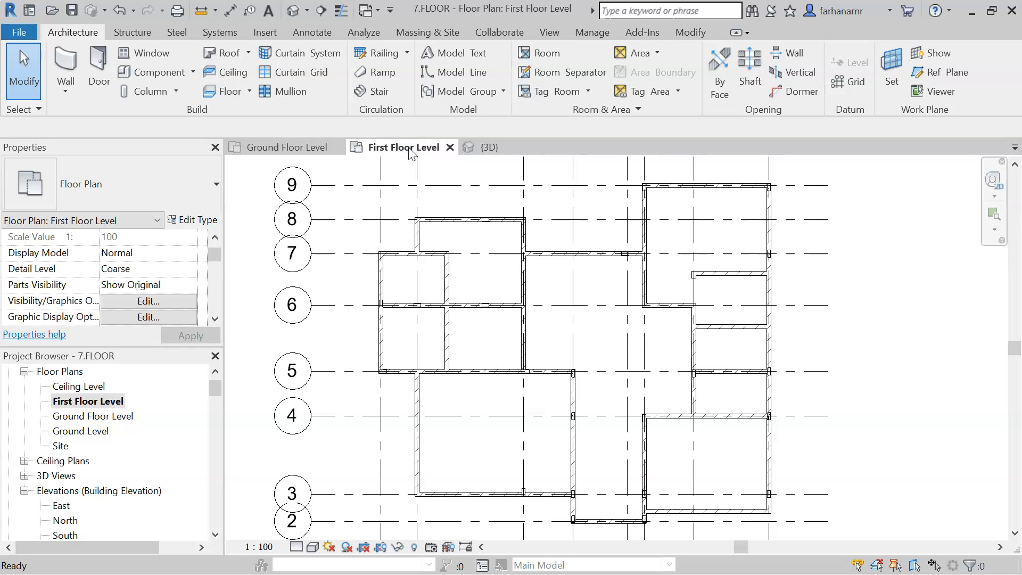
{"action": "middle_click_drag", "start_coordinate": [631, 339], "coordinate": [630, 320]}
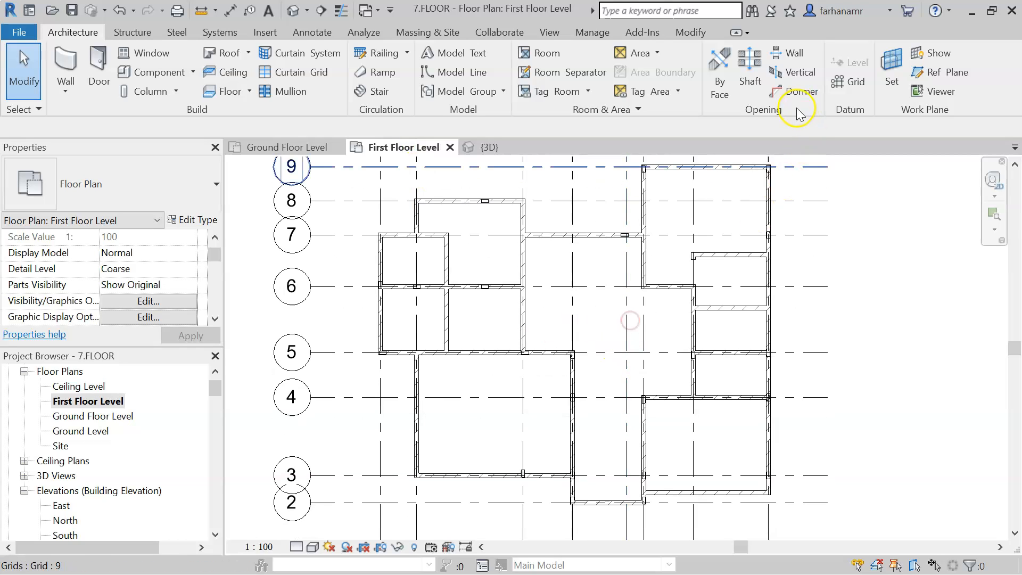
{"action": "left_click", "coordinate": [232, 99]}
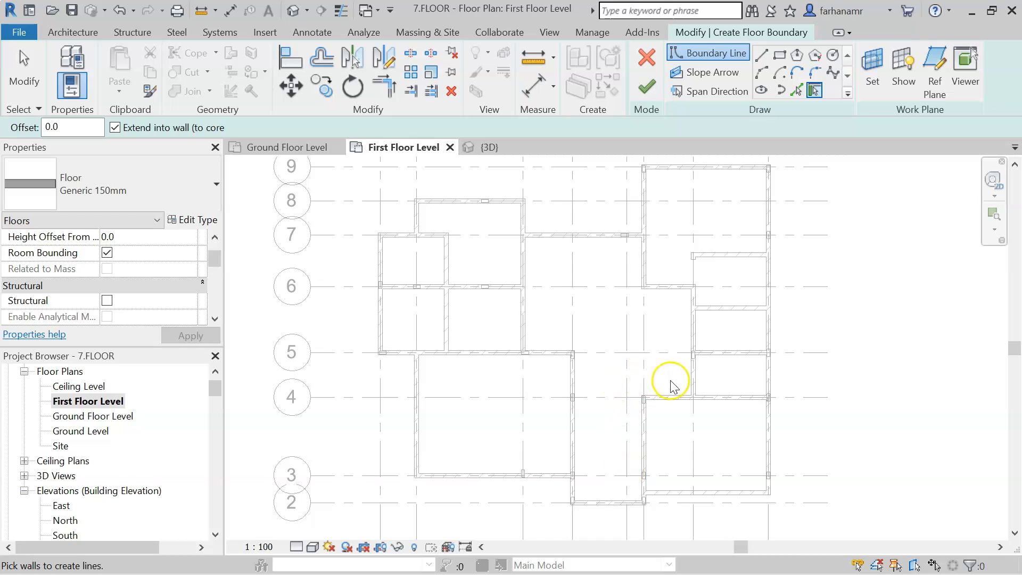
{"action": "left_click", "coordinate": [797, 90]}
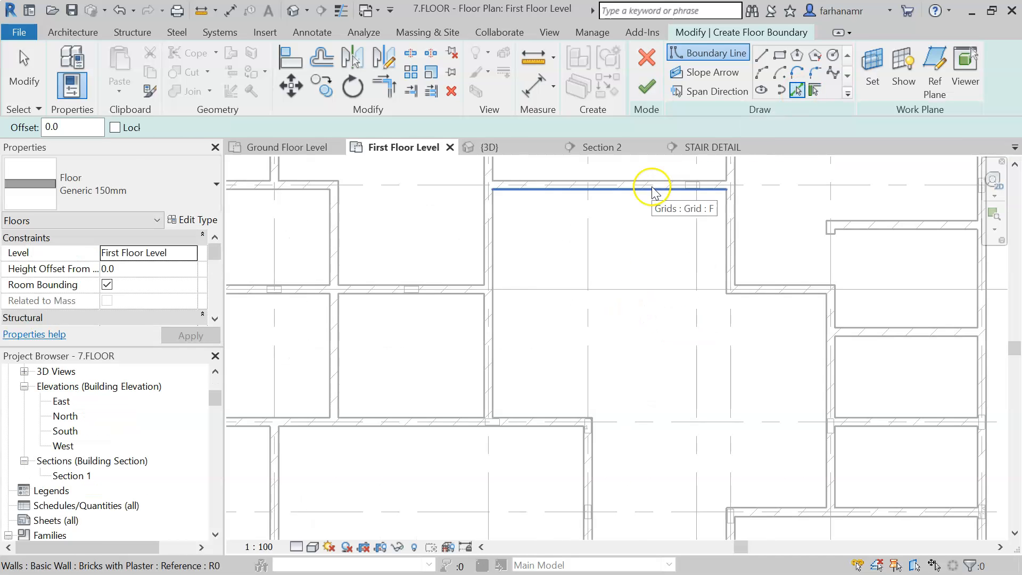
{"action": "left_click", "coordinate": [652, 189]}
{"action": "left_click", "coordinate": [497, 248]}
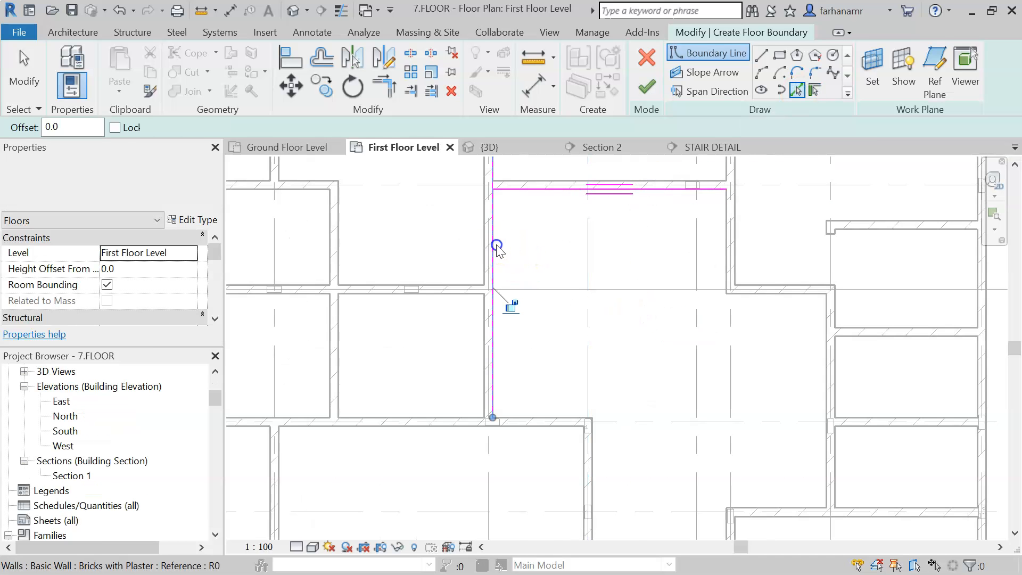
- Pick the remaining walls around the central rooms to complete the first floor boundary loop
{"action": "left_click", "coordinate": [561, 415]}
{"action": "middle_click_drag", "start_coordinate": [735, 436], "coordinate": [621, 238]}
{"action": "left_click", "coordinate": [482, 288]}
{"action": "left_click", "coordinate": [646, 307]}
{"action": "left_click", "coordinate": [715, 265]}
{"action": "middle_click_drag", "start_coordinate": [673, 208], "coordinate": [740, 374]}
{"action": "left_click", "coordinate": [727, 264]}
{"action": "left_click", "coordinate": [684, 224]}
{"action": "scroll", "coordinate": [727, 193], "scroll_direction": "down", "scroll_amount": 2}
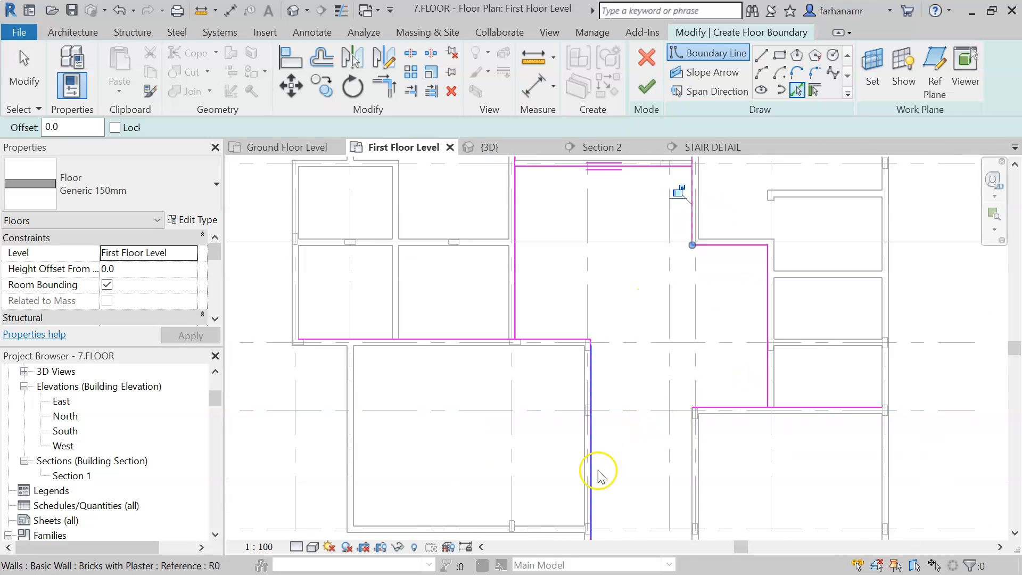
{"action": "middle_click_drag", "start_coordinate": [657, 465], "coordinate": [636, 432]}
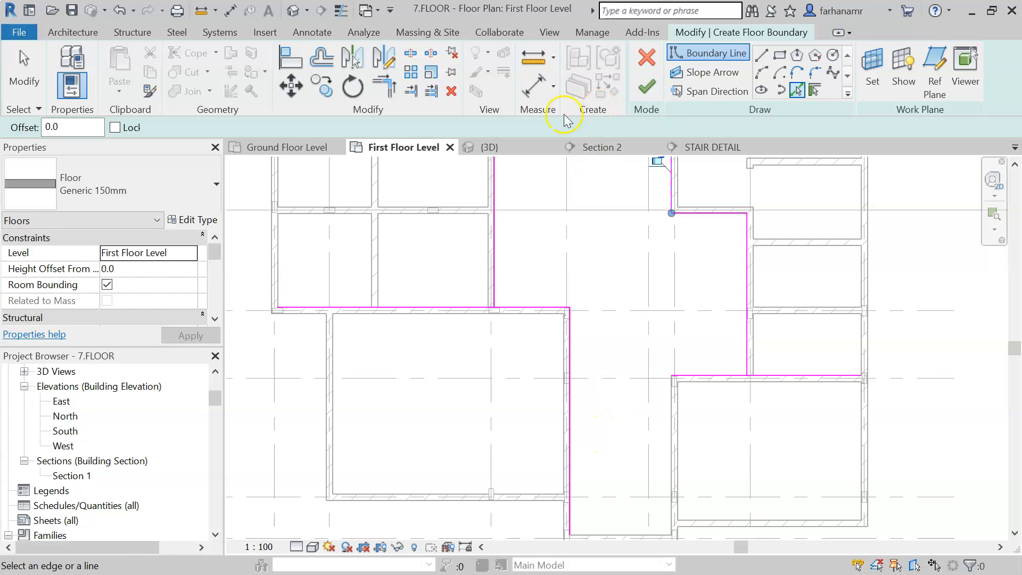
- Trim the boundary lines to a clean corner where the notch meets the lower wall
{"action": "left_click", "coordinate": [387, 99]}
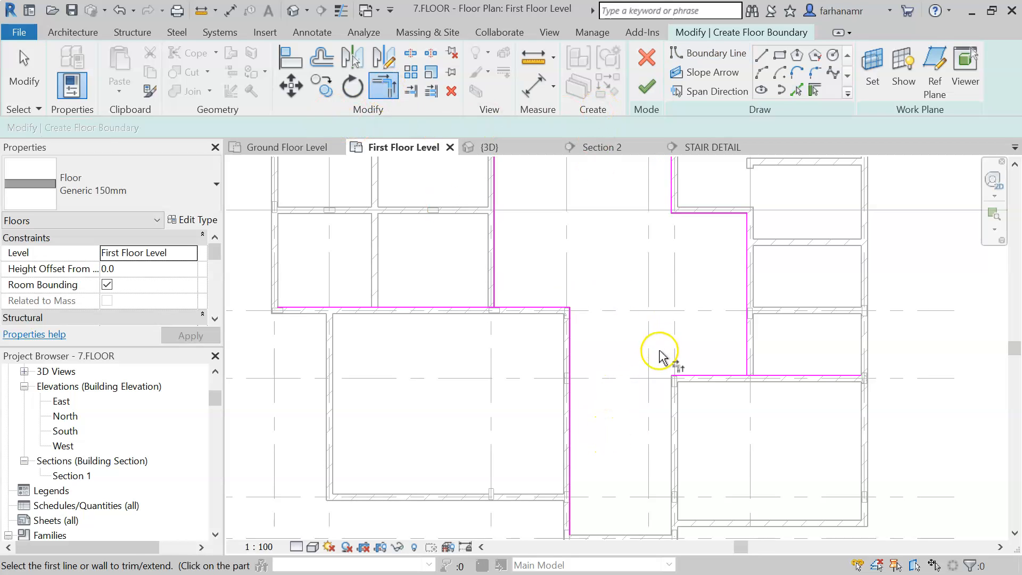
{"action": "scroll", "coordinate": [659, 355], "scroll_direction": "up", "scroll_amount": 2}
{"action": "scroll", "coordinate": [671, 367], "scroll_direction": "up", "scroll_amount": 1}
{"action": "left_click", "coordinate": [703, 392]}
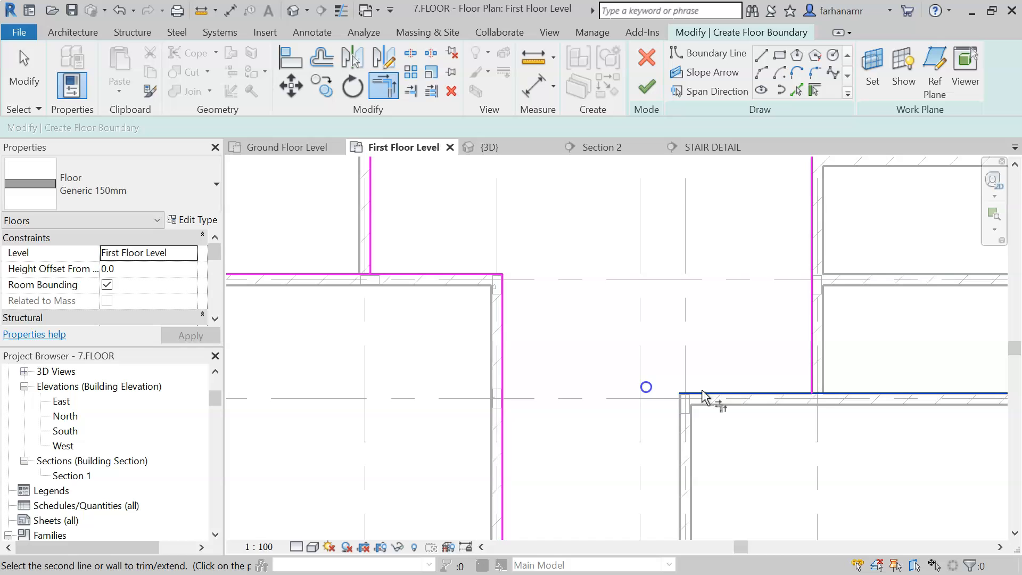
{"action": "left_click", "coordinate": [504, 322]}
- Trim the remaining boundary line intersections around the sketch into clean corners
{"action": "middle_click_drag", "start_coordinate": [767, 234], "coordinate": [817, 441]}
{"action": "middle_click_drag", "start_coordinate": [721, 326], "coordinate": [829, 360]}
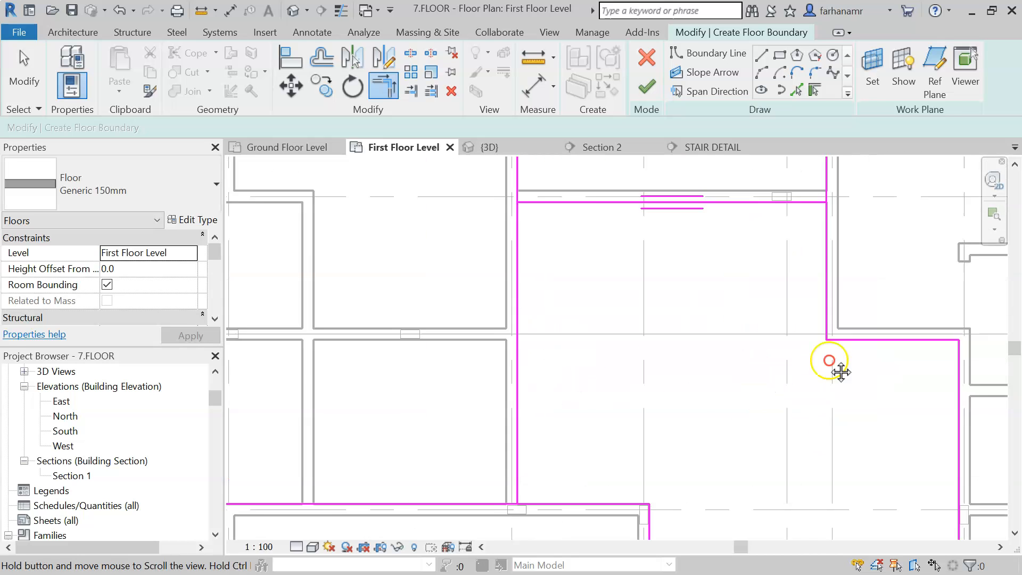
{"action": "left_click", "coordinate": [791, 212]}
{"action": "left_click", "coordinate": [837, 240]}
{"action": "left_click", "coordinate": [529, 485]}
{"action": "left_click", "coordinate": [554, 514]}
{"action": "scroll", "coordinate": [634, 372], "scroll_direction": "down", "scroll_amount": 3}
{"action": "middle_click_drag", "start_coordinate": [634, 372], "coordinate": [710, 381]}
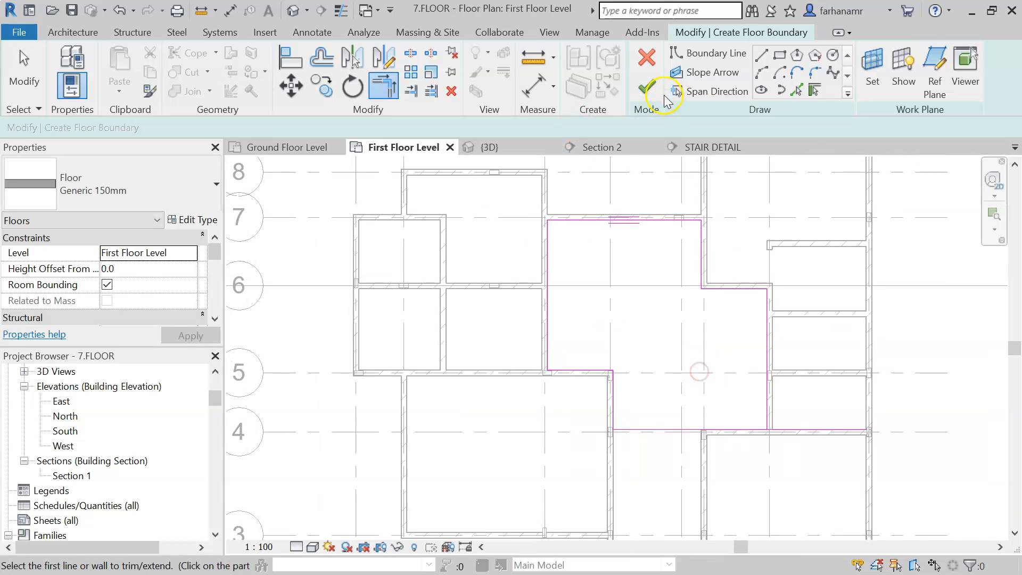
- Try to finish the floor sketch and show the intersecting lines flagged by the error, then continue sketching
{"action": "left_click", "coordinate": [647, 88]}
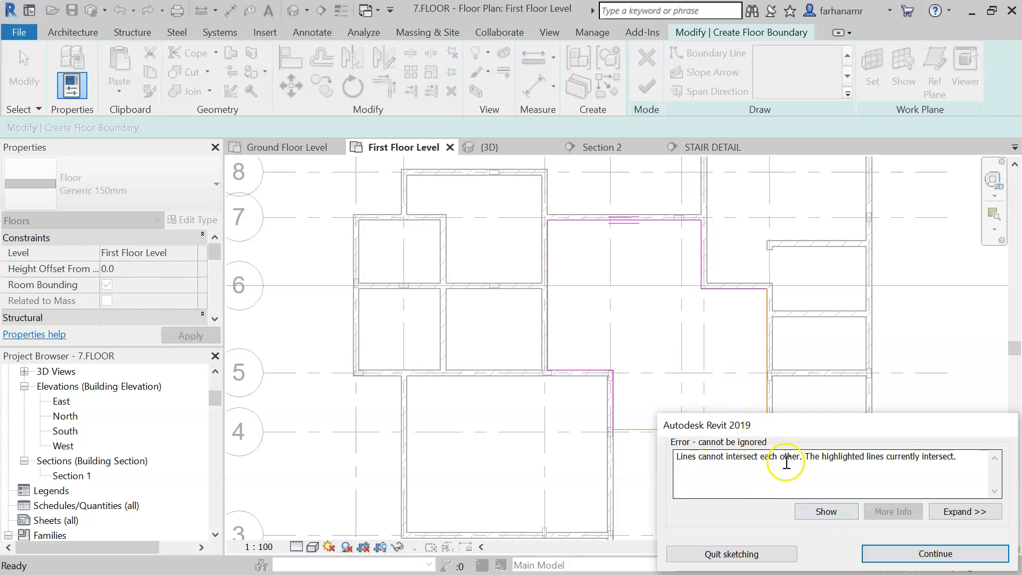
{"action": "left_click", "coordinate": [834, 515]}
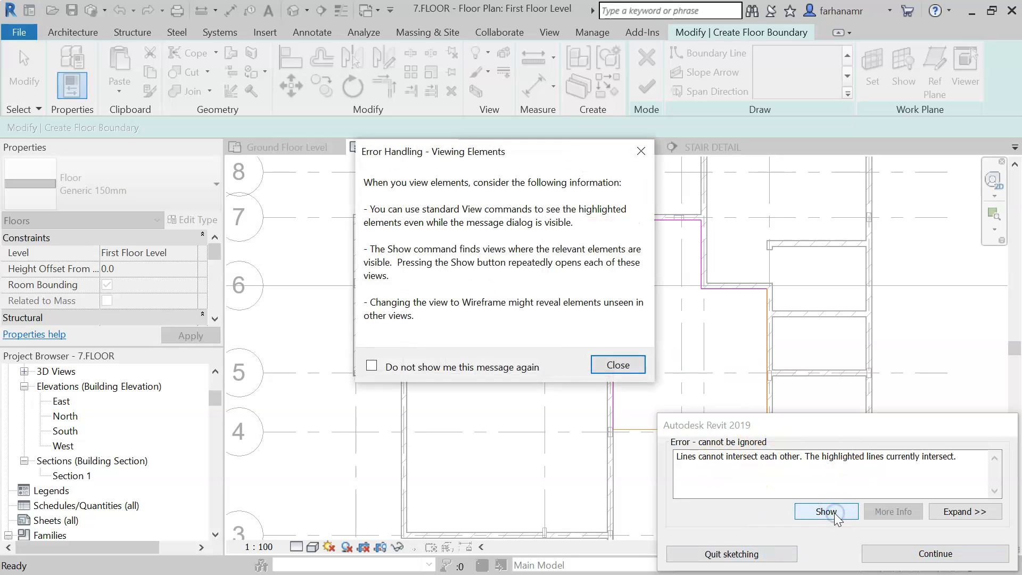
{"action": "left_click", "coordinate": [607, 368]}
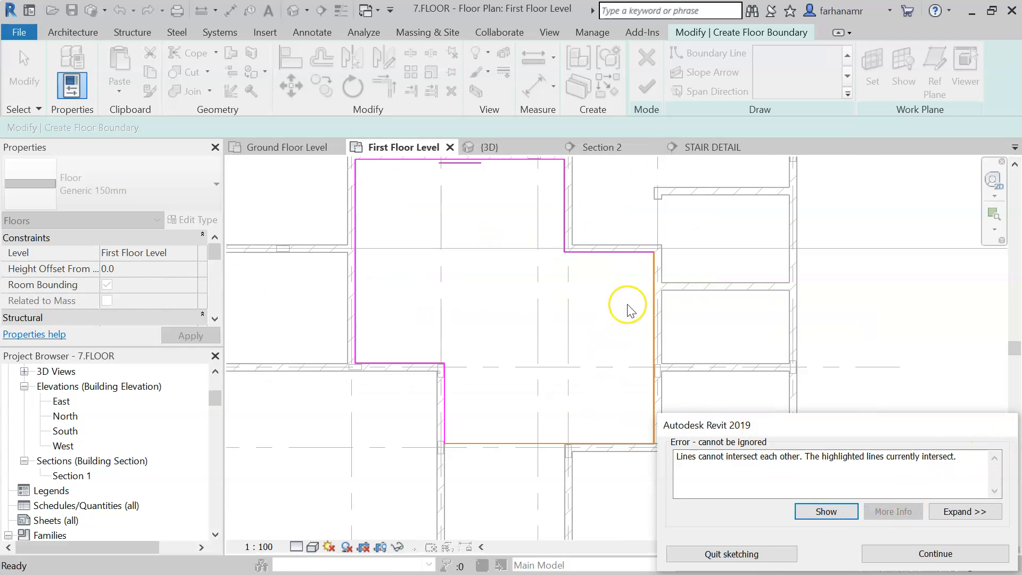
{"action": "left_click", "coordinate": [885, 556]}
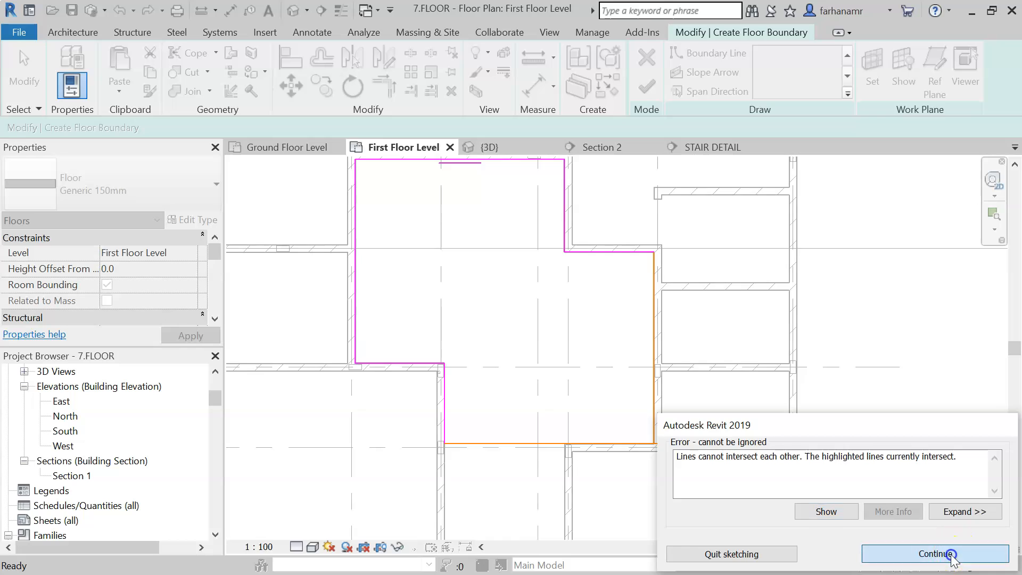
- Trim the overlapping boundary lines at the lower-right corner so they meet exactly
{"action": "key", "text": "t"}
{"action": "key", "text": "r"}
{"action": "scroll", "coordinate": [660, 458], "scroll_direction": "up", "scroll_amount": 5}
{"action": "scroll", "coordinate": [632, 452], "scroll_direction": "up", "scroll_amount": 1}
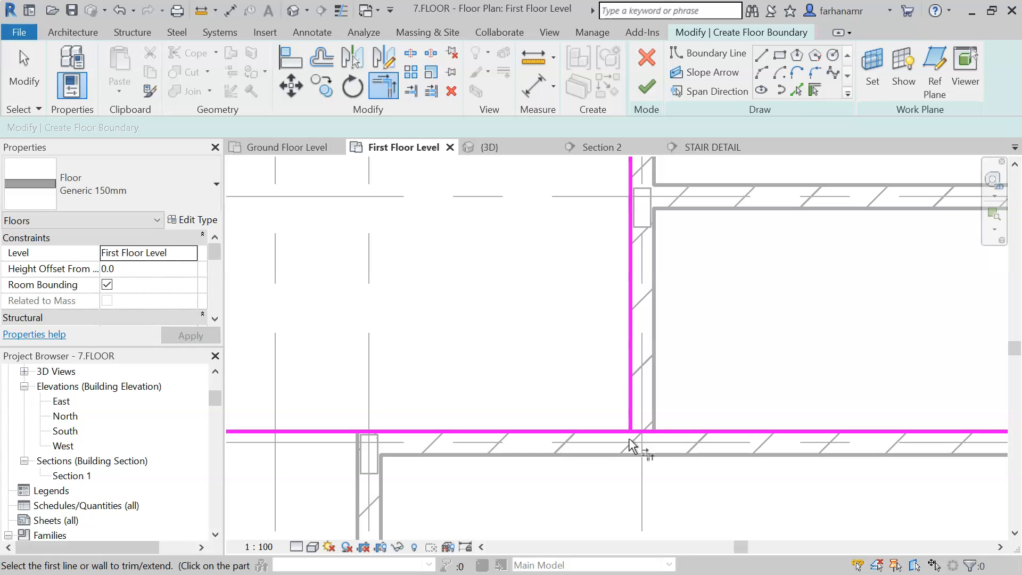
{"action": "left_click", "coordinate": [631, 421]}
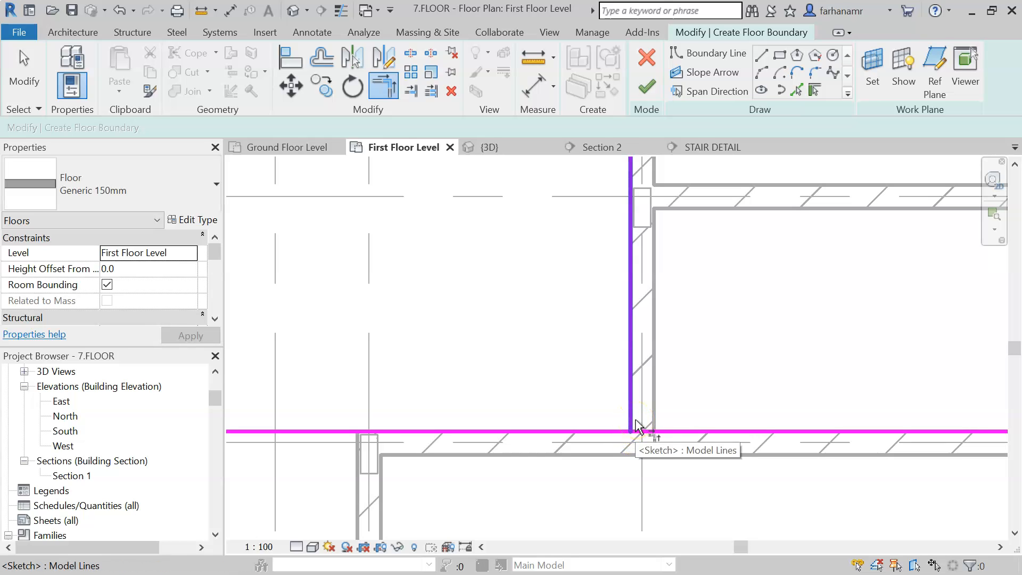
{"action": "left_click", "coordinate": [632, 407]}
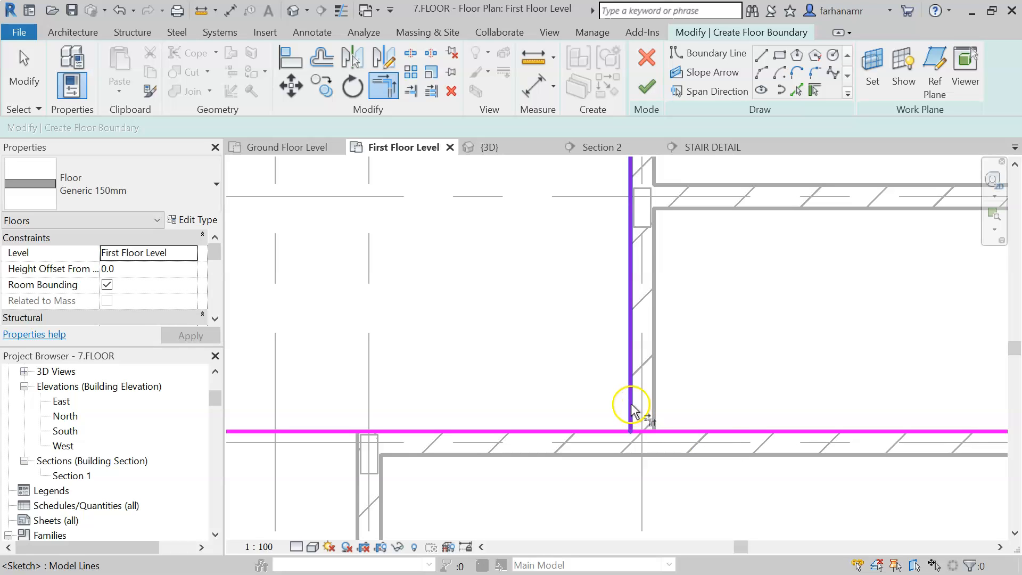
{"action": "left_click", "coordinate": [569, 429]}
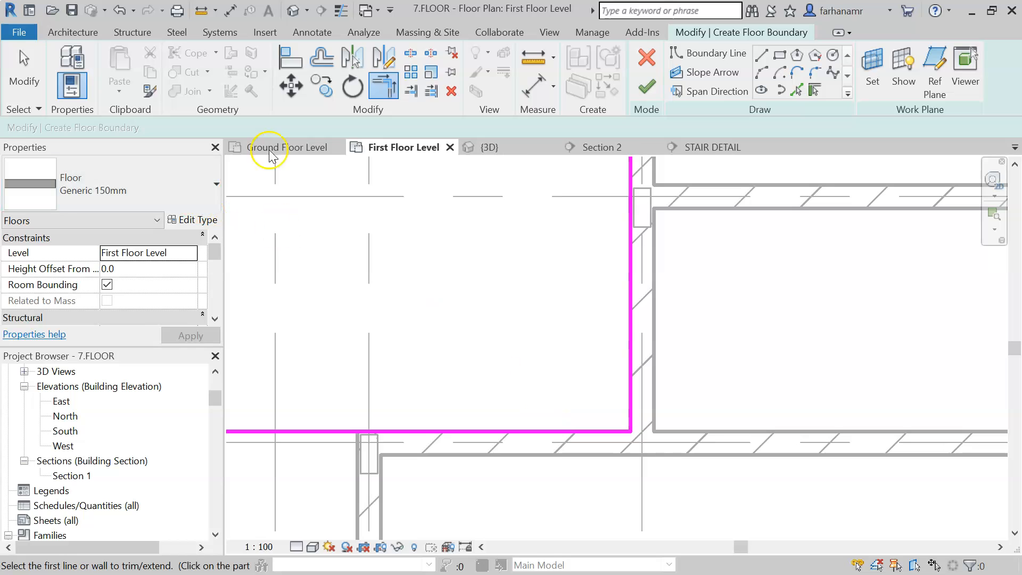
- Finish edit mode to create the first floor slab, declining to attach walls to its bottom
{"action": "left_click", "coordinate": [647, 88]}
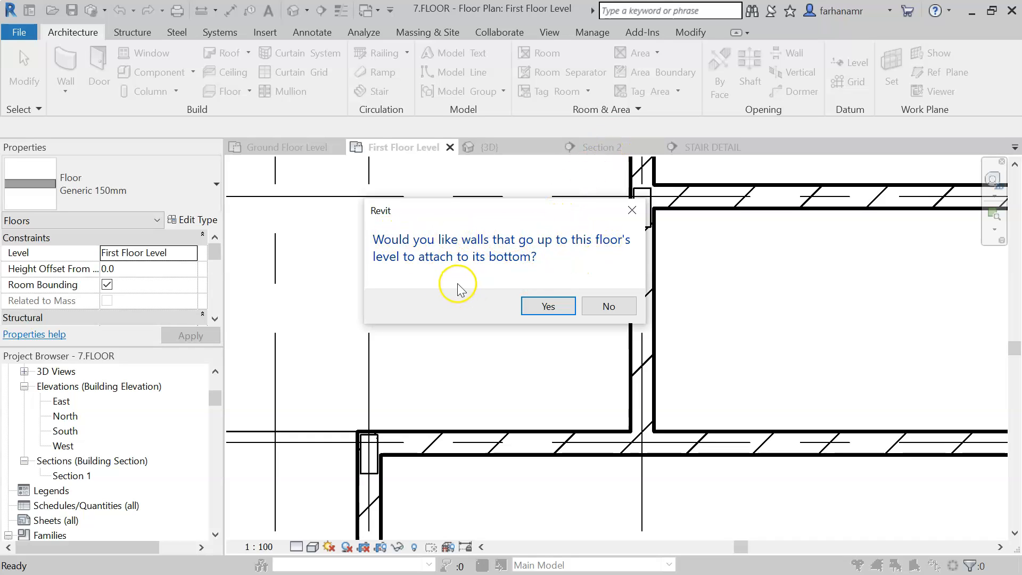
{"action": "left_click", "coordinate": [599, 305]}
- Edit the floor's boundary and sketch a circular opening of about 800 mm radius in its upper-left area
{"action": "scroll", "coordinate": [645, 292], "scroll_direction": "down", "scroll_amount": 5}
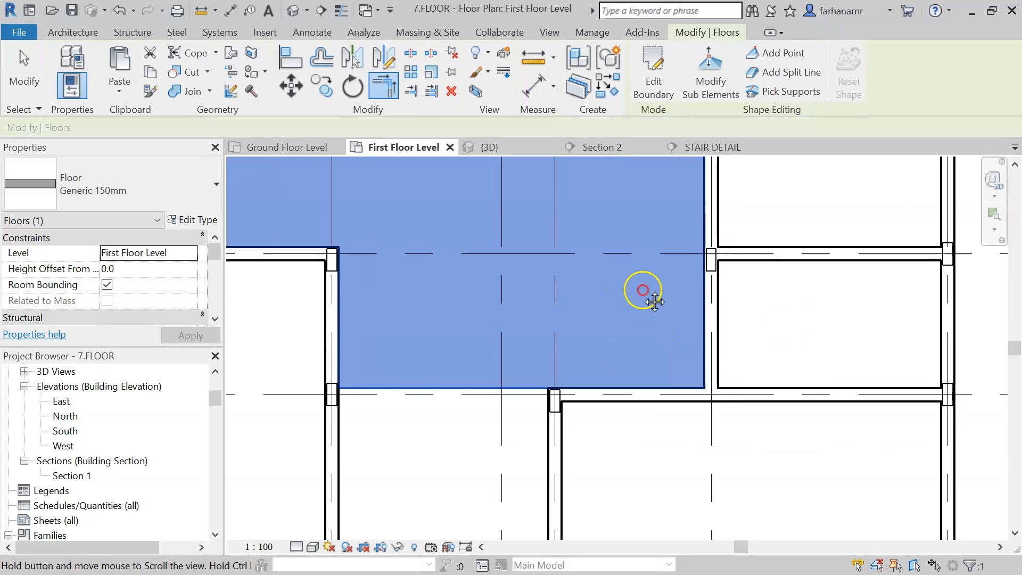
{"action": "middle_click_drag", "start_coordinate": [669, 316], "coordinate": [695, 368]}
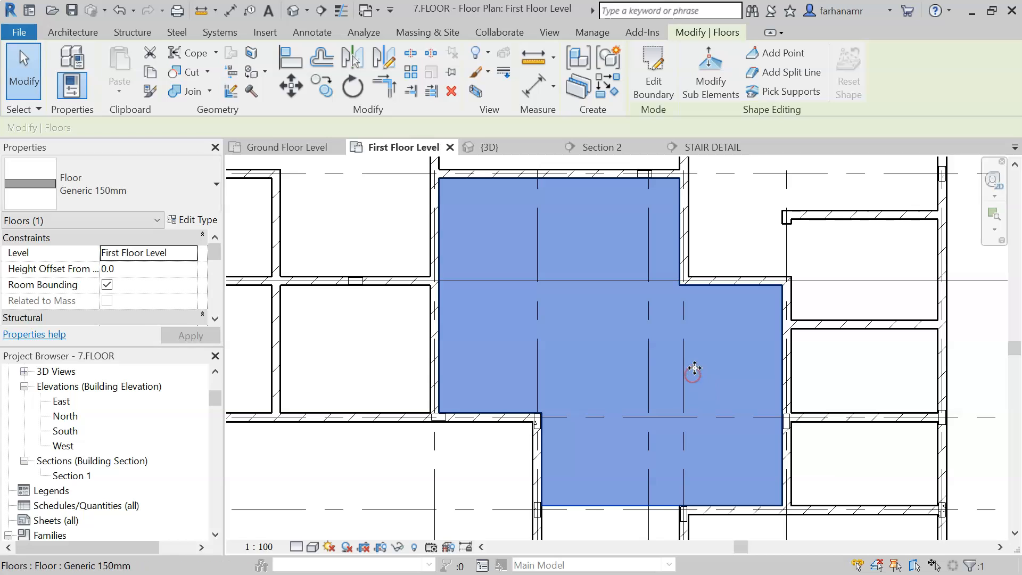
{"action": "double_click", "coordinate": [595, 312]}
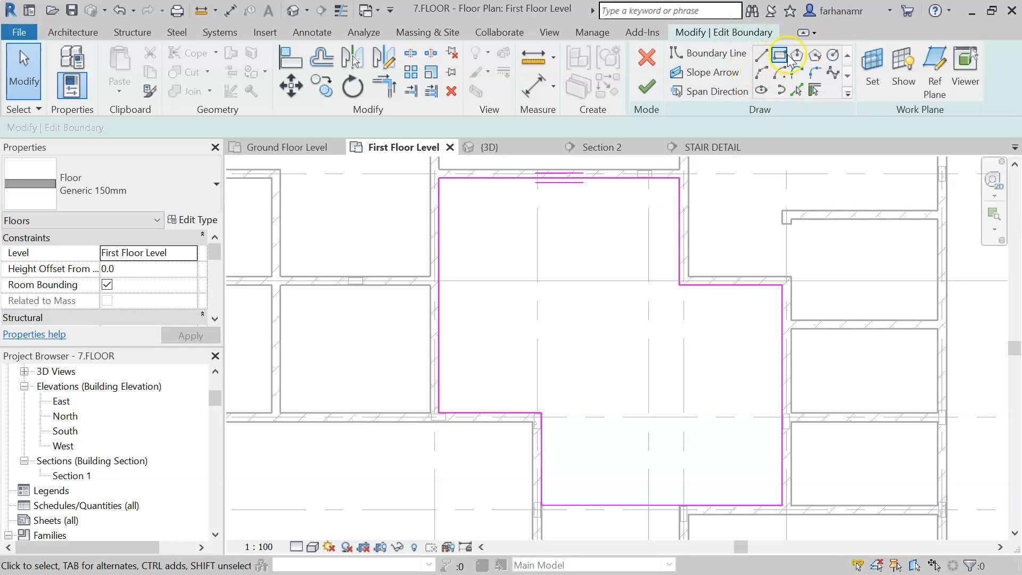
{"action": "left_click", "coordinate": [833, 55]}
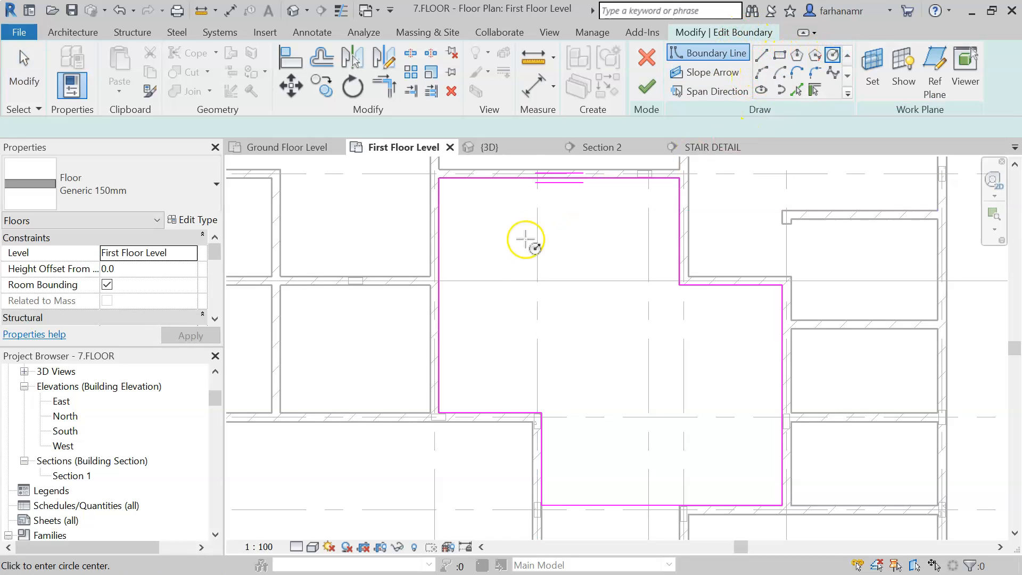
{"action": "left_click", "coordinate": [538, 281]}
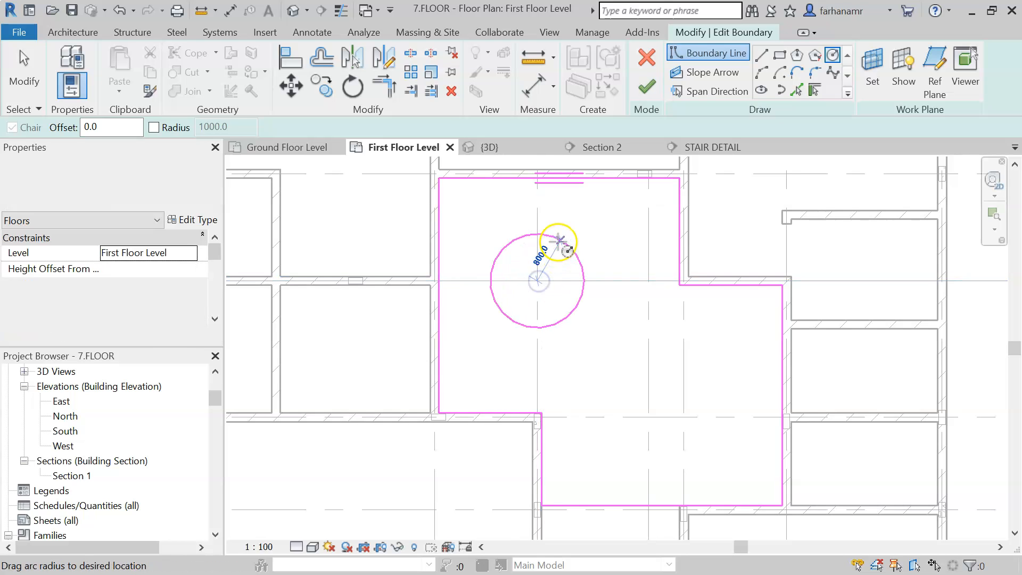
{"action": "left_click", "coordinate": [558, 241]}
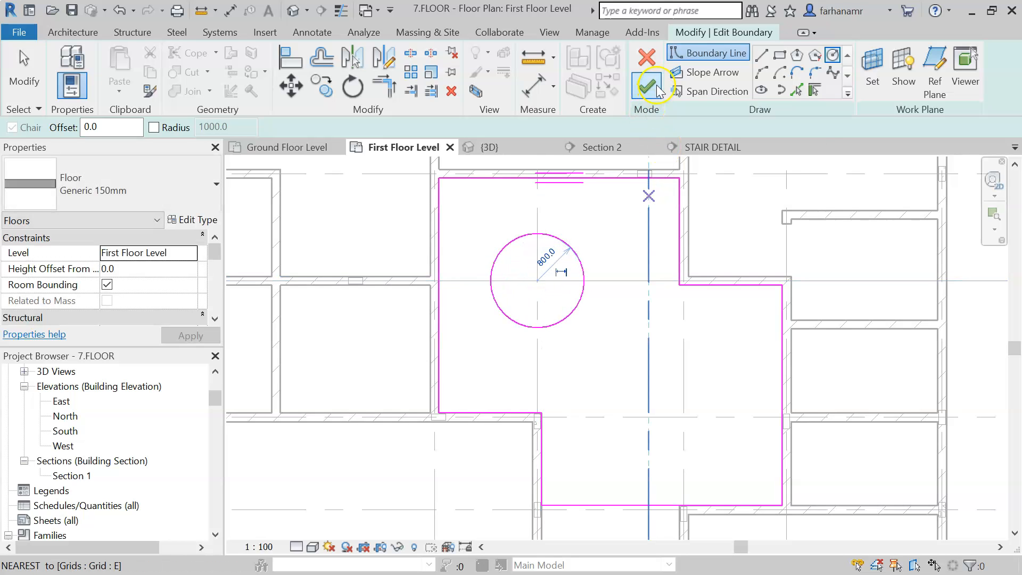
- Finish edit mode to apply the opening, declining to attach walls to the floor
{"action": "left_click", "coordinate": [656, 92]}
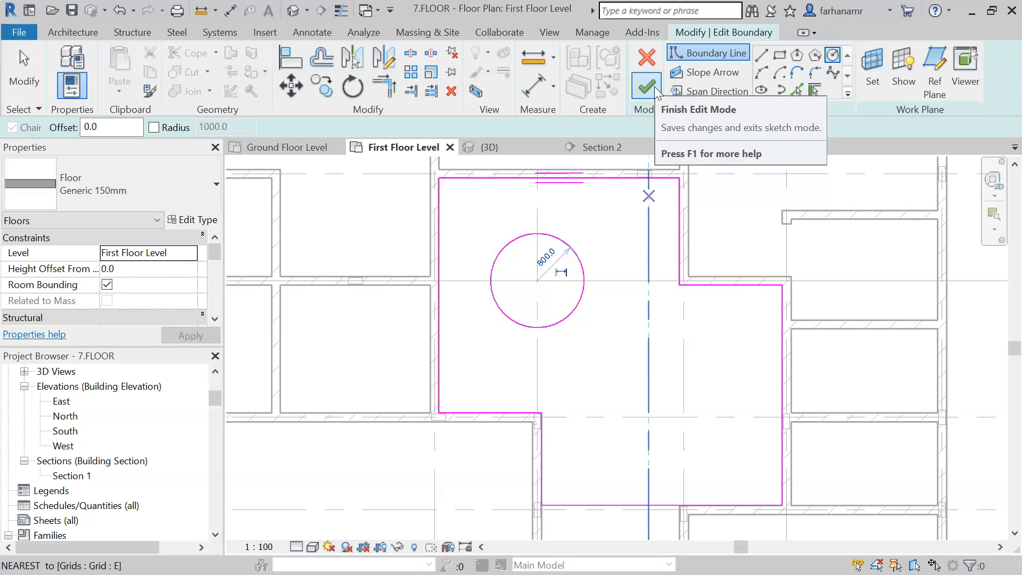
{"action": "left_click", "coordinate": [656, 92]}
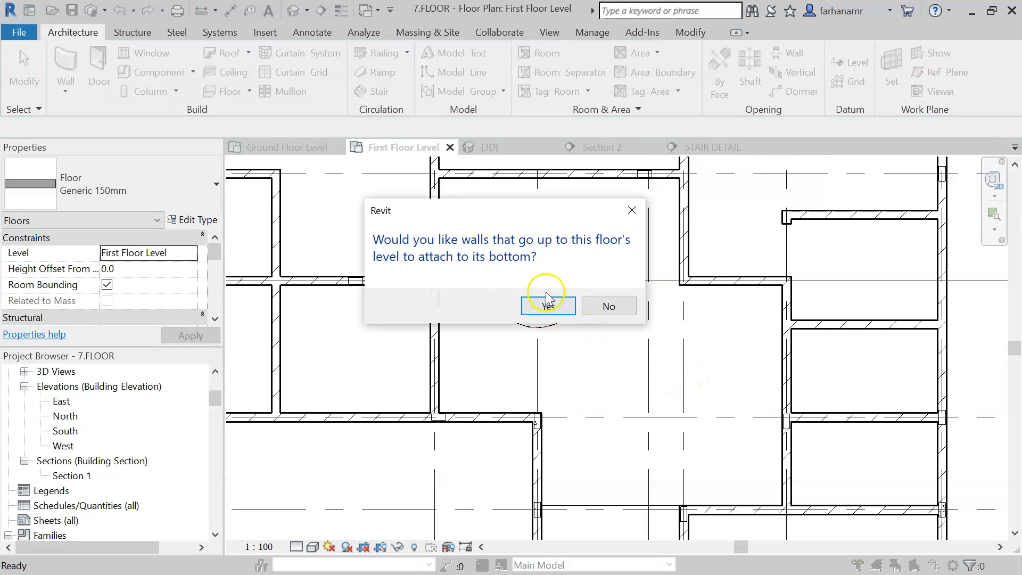
{"action": "left_click", "coordinate": [605, 311]}
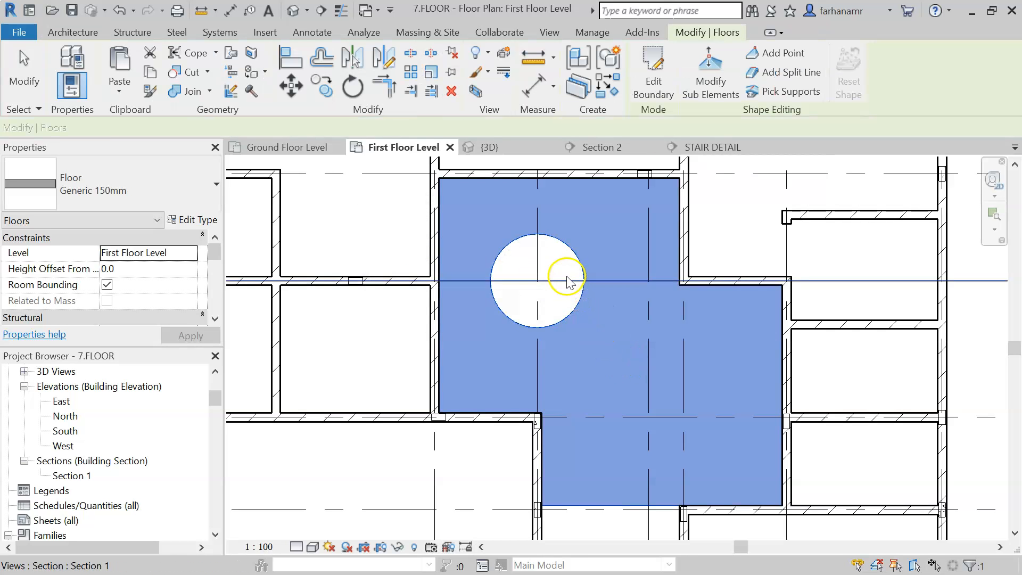
- Zoom in to inspect the circular opening in the first floor slab
{"action": "scroll", "coordinate": [562, 303], "scroll_direction": "up", "scroll_amount": 3}
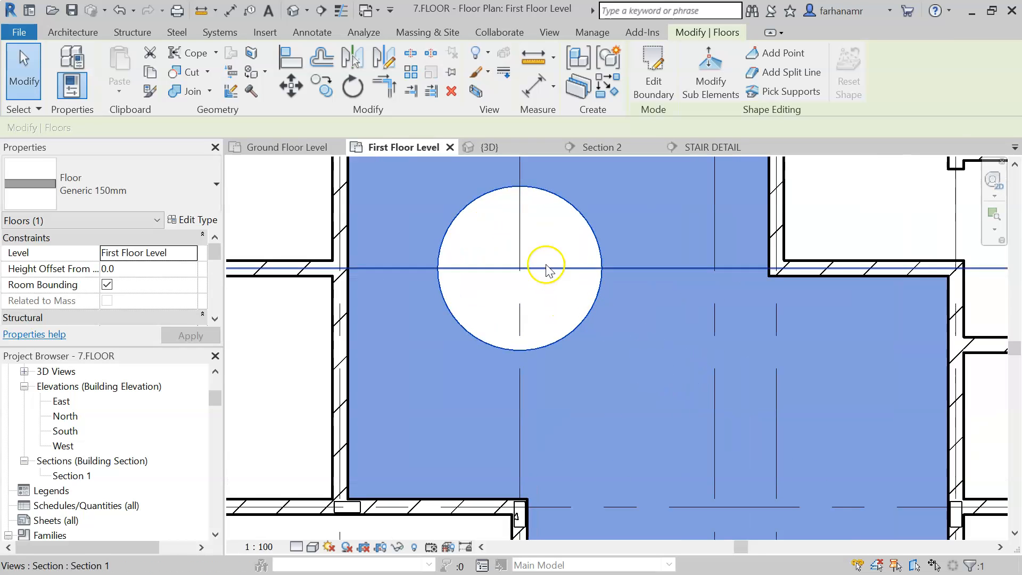
{"action": "scroll", "coordinate": [596, 213], "scroll_direction": "down", "scroll_amount": 3}
{"action": "middle_click_drag", "start_coordinate": [591, 222], "coordinate": [643, 274]}
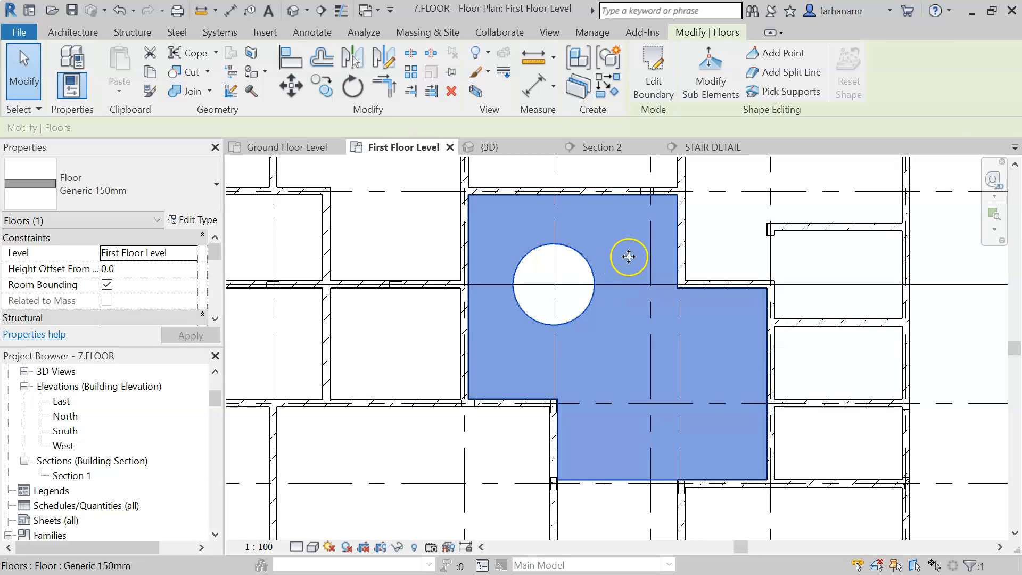